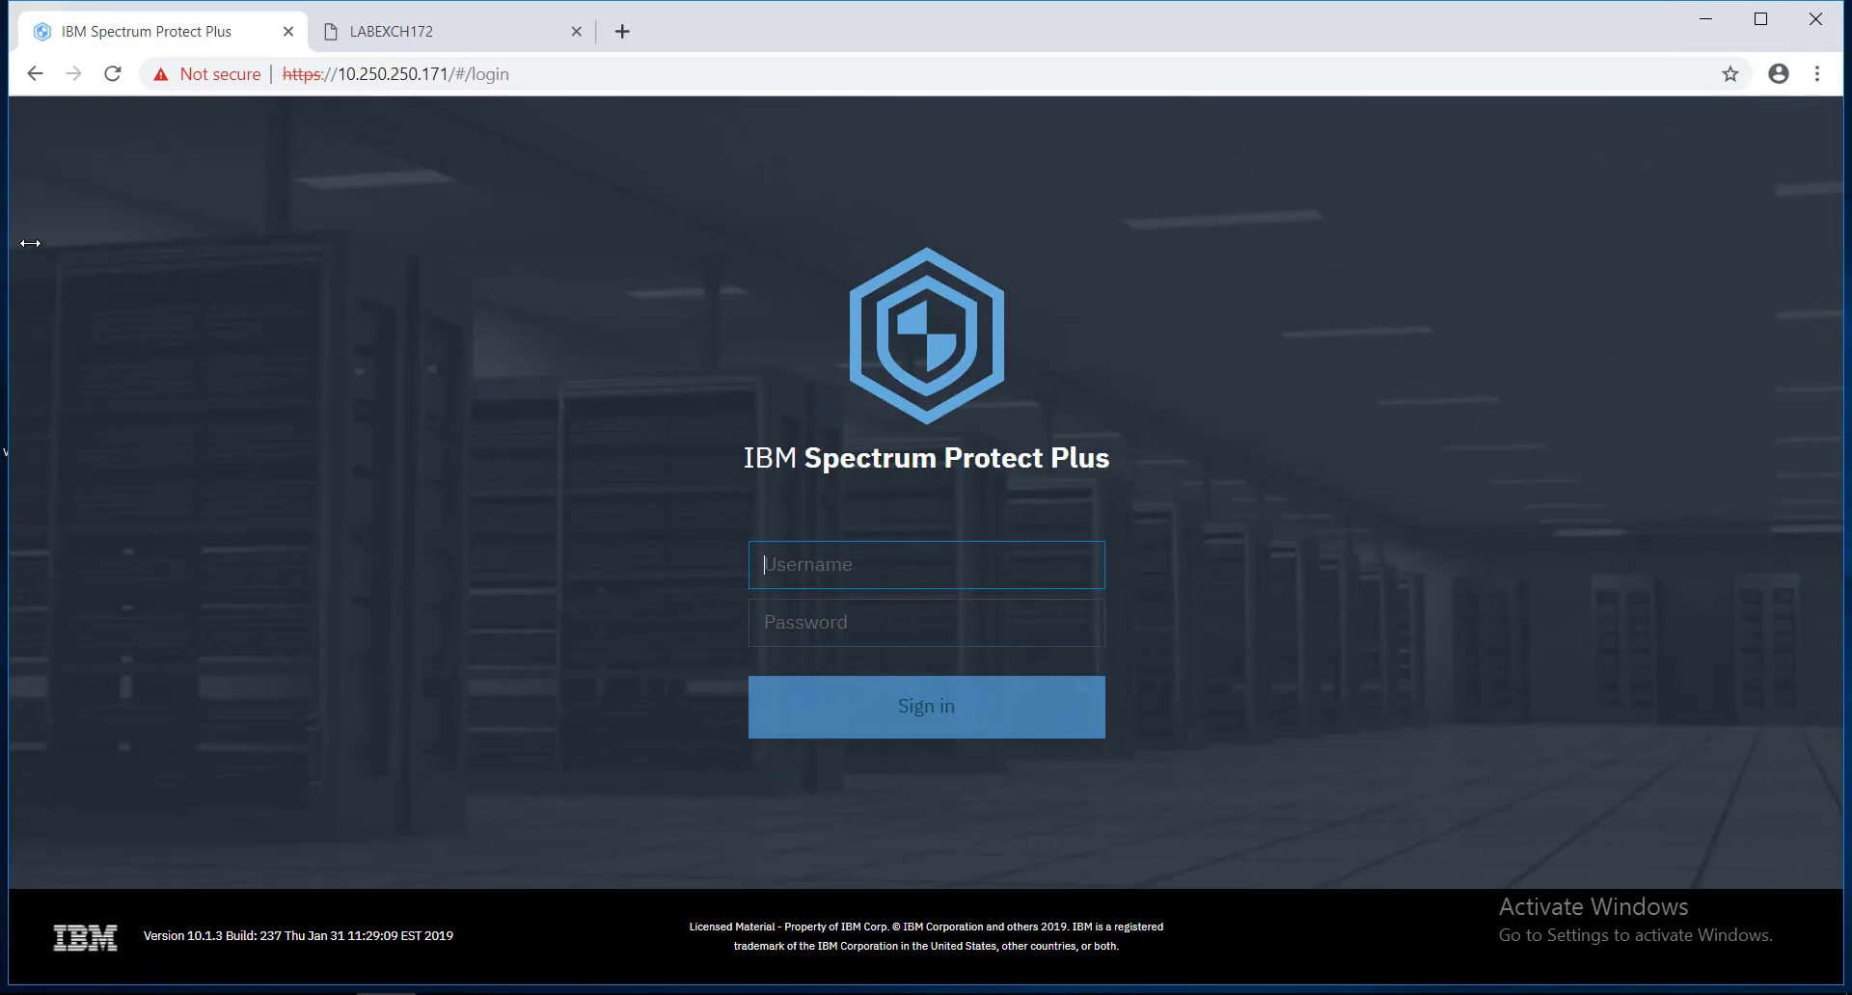
- Sign in as admin using the saved password
{"action": "left_click", "coordinate": [791, 562]}
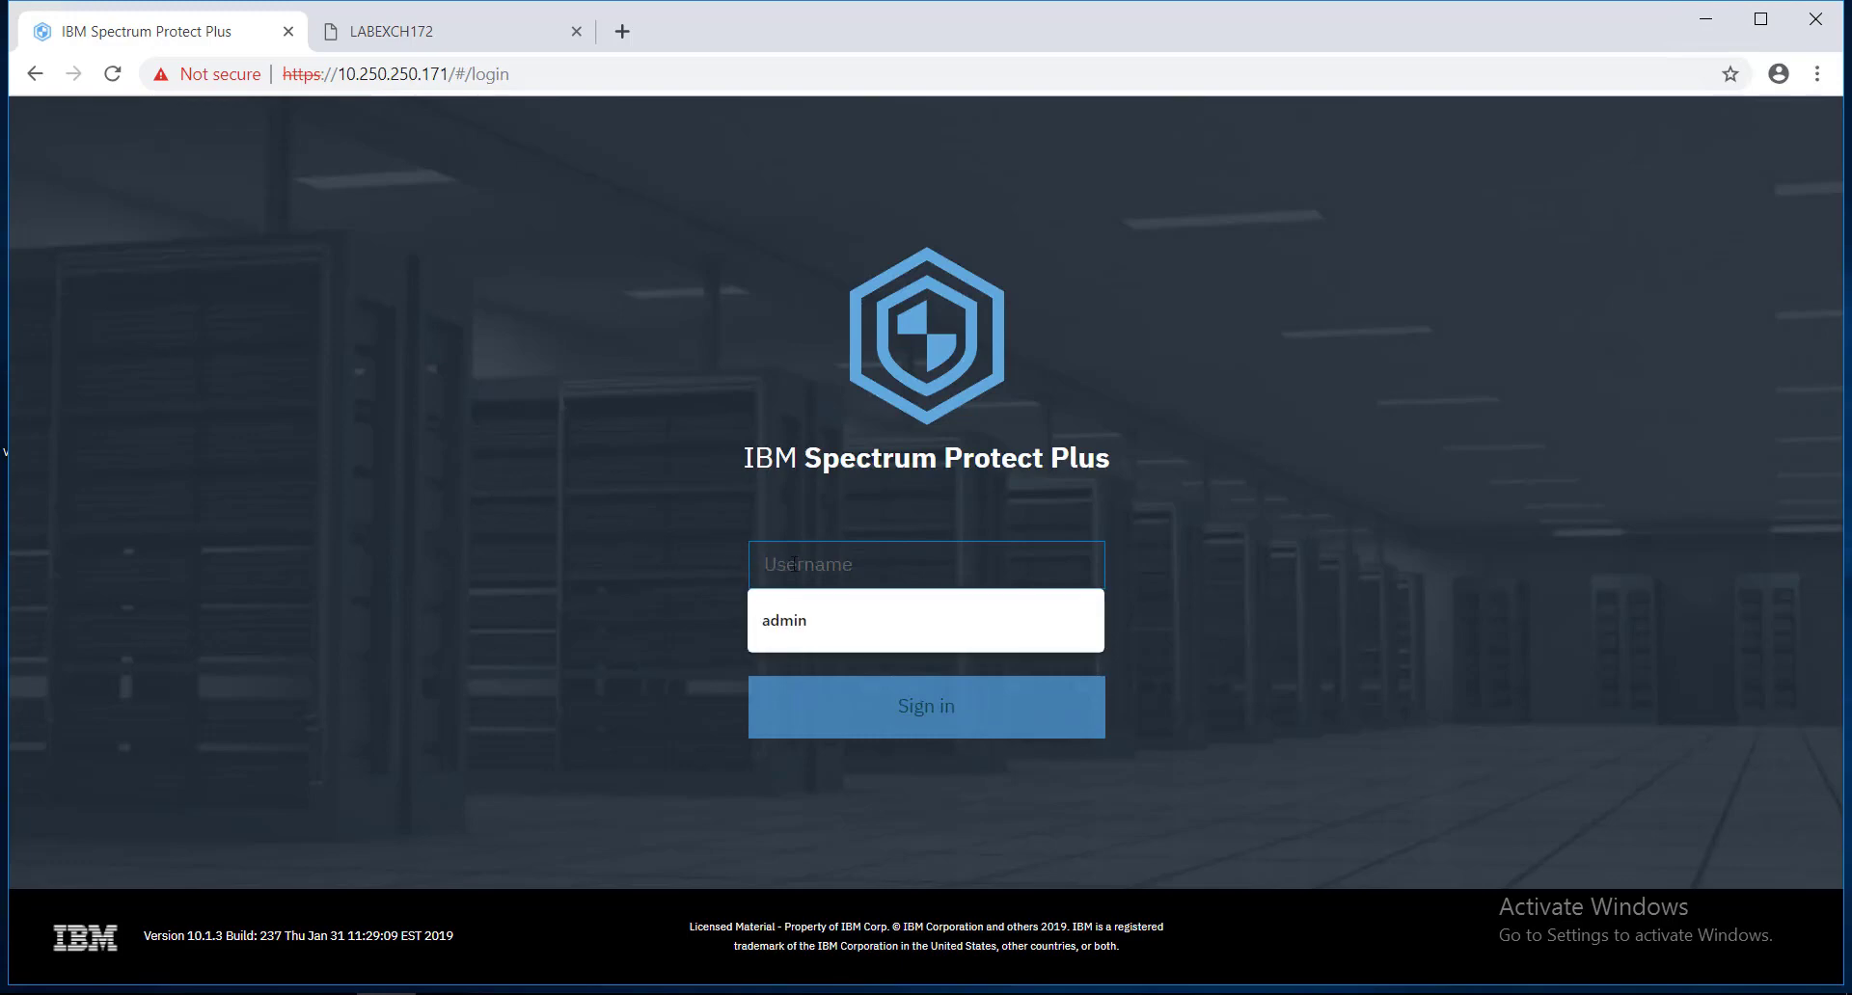
{"action": "type", "text": "admin"}
{"action": "key", "text": "Tab"}
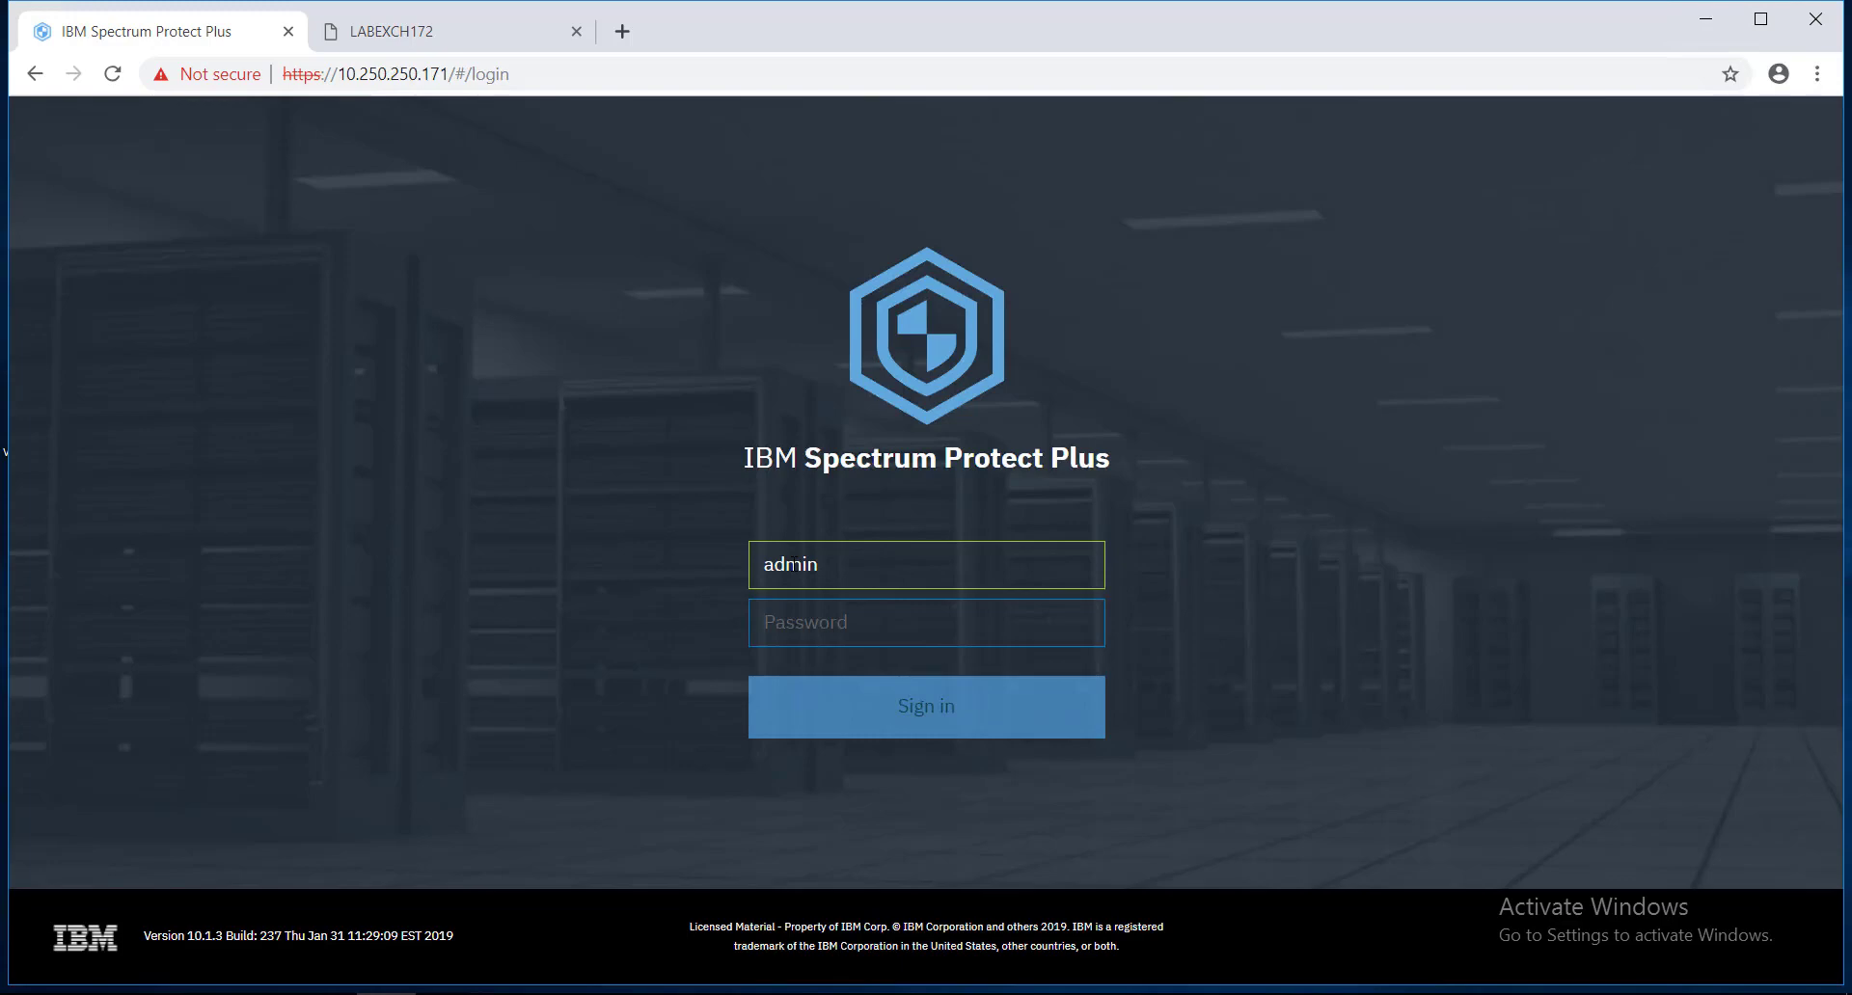
{"action": "key", "text": "ctrl+v"}
{"action": "key", "text": "Return"}
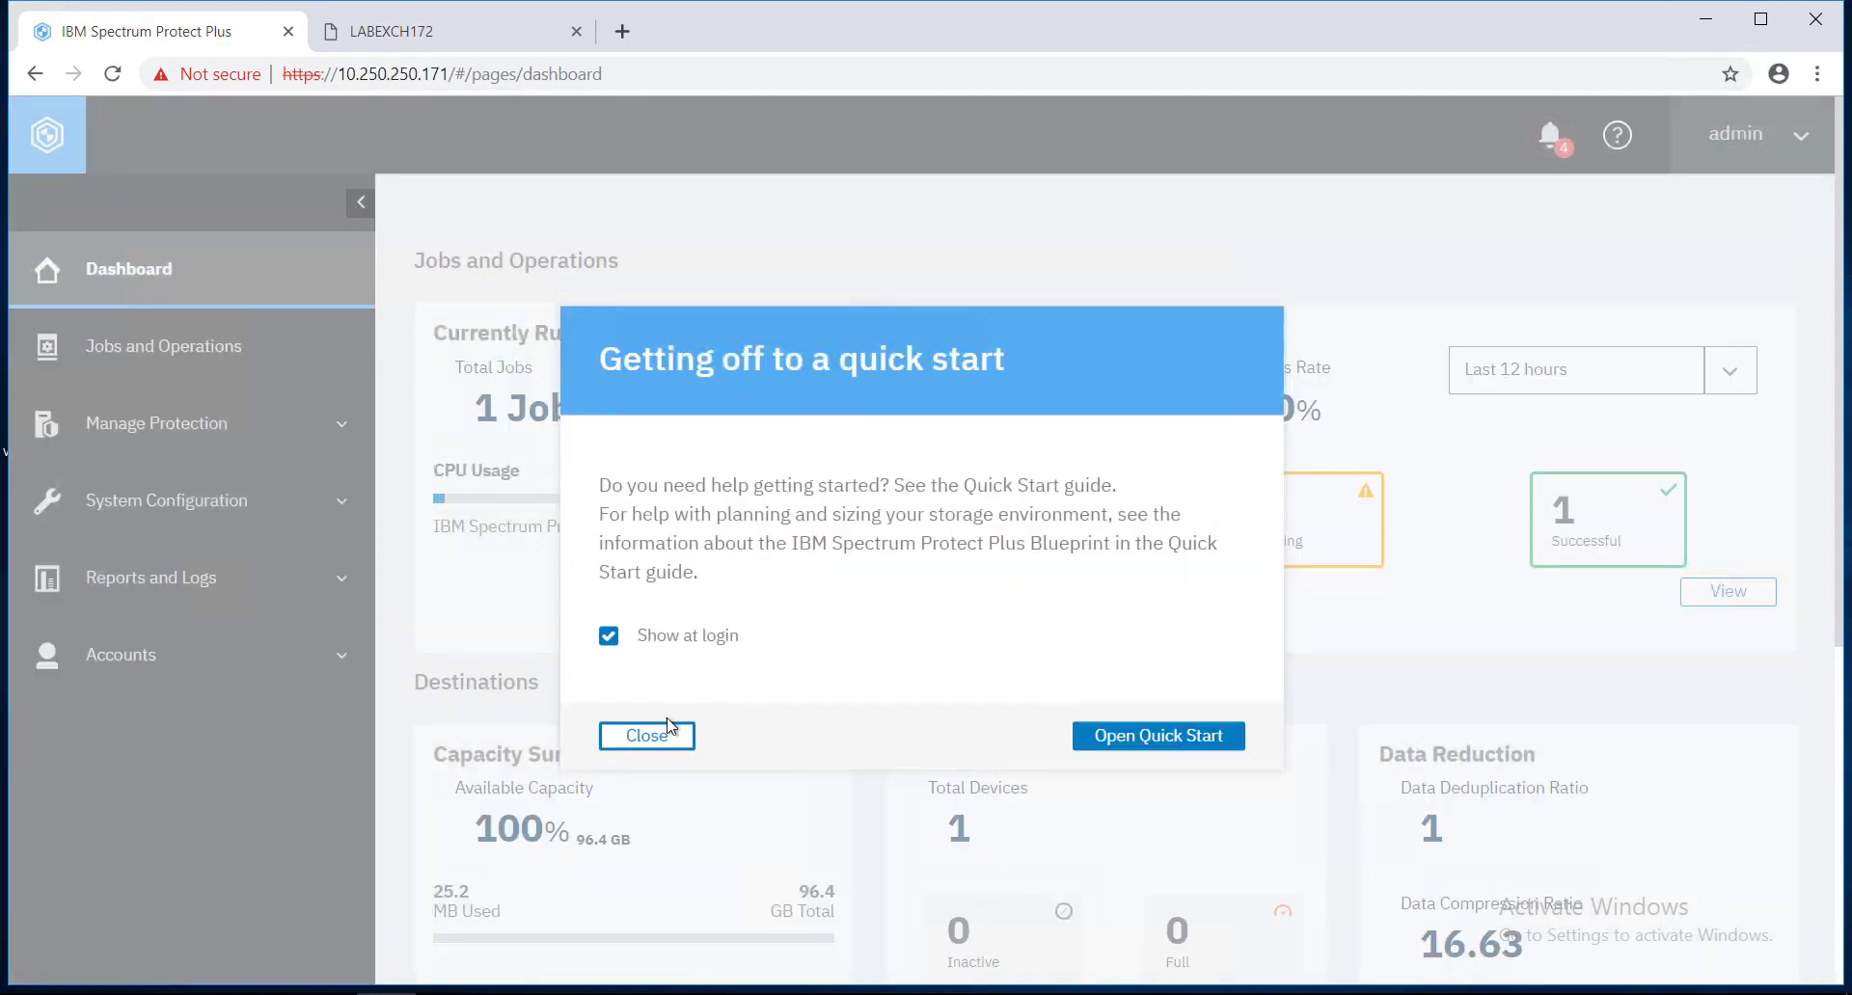
- Dismiss the quick start dialog and go to Manage Protection > Applications > Exchange > Backup
{"action": "left_click", "coordinate": [646, 736]}
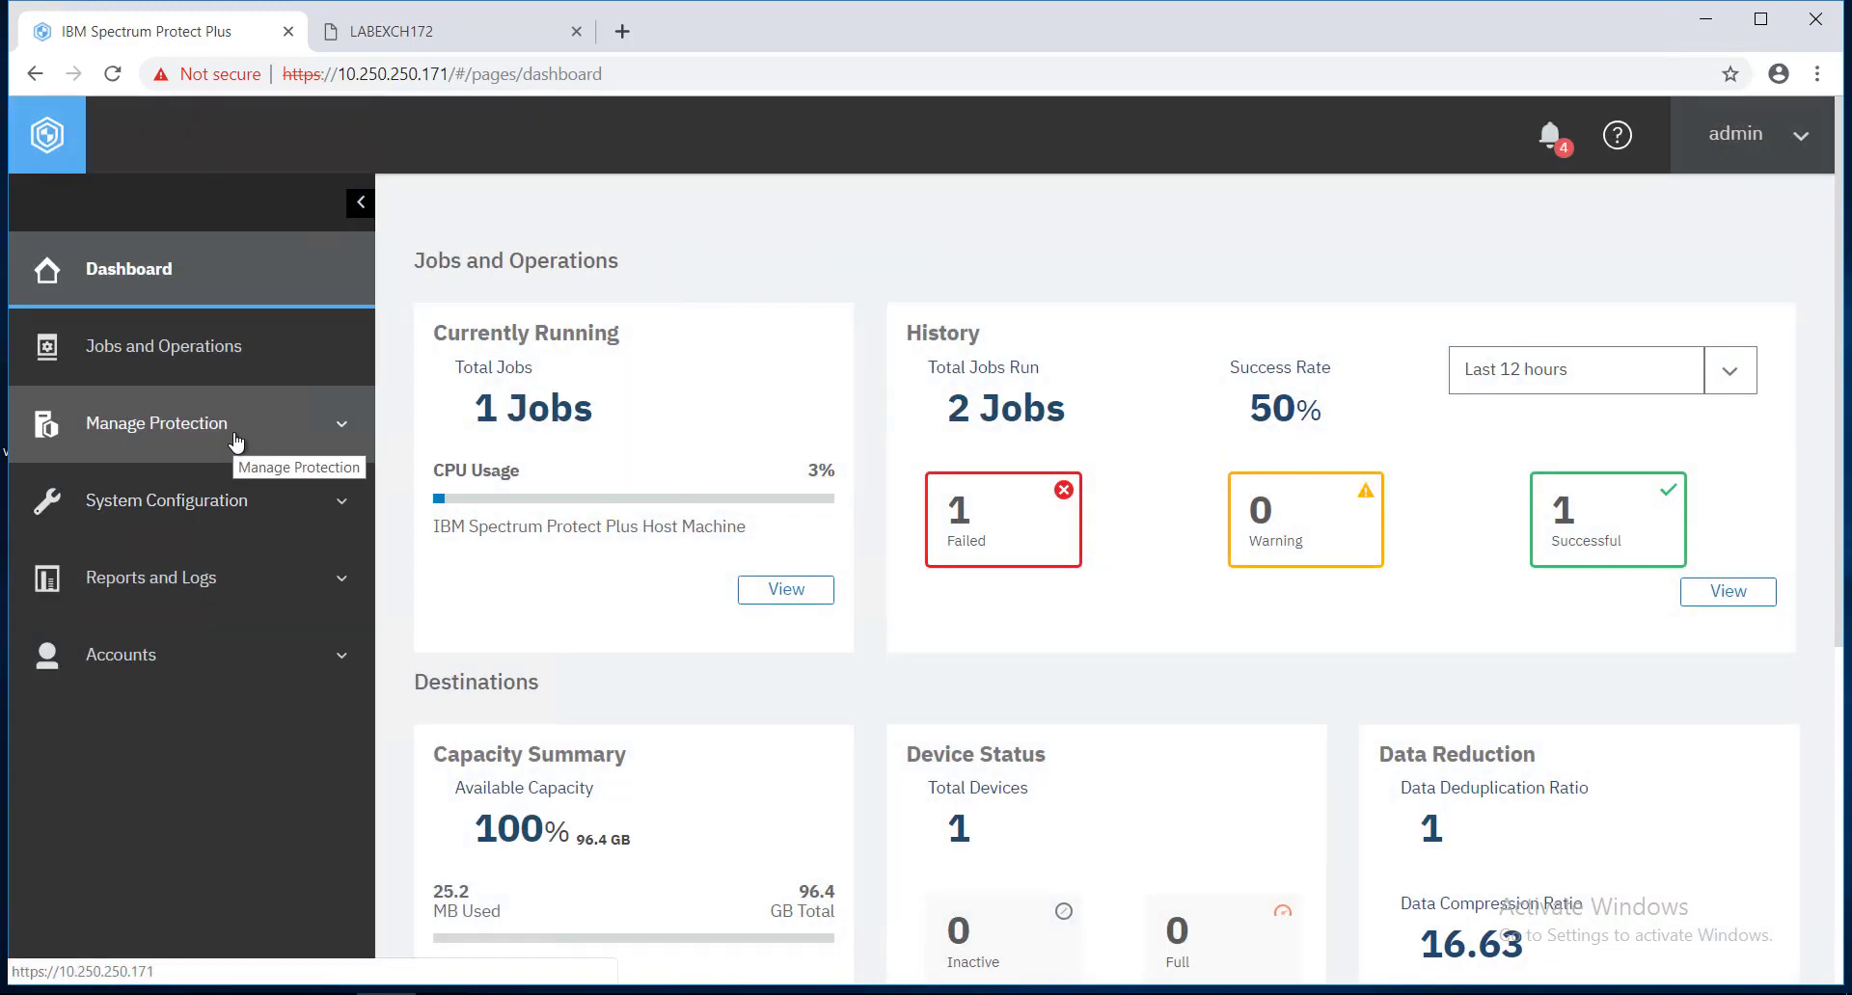
{"action": "left_click", "coordinate": [232, 434]}
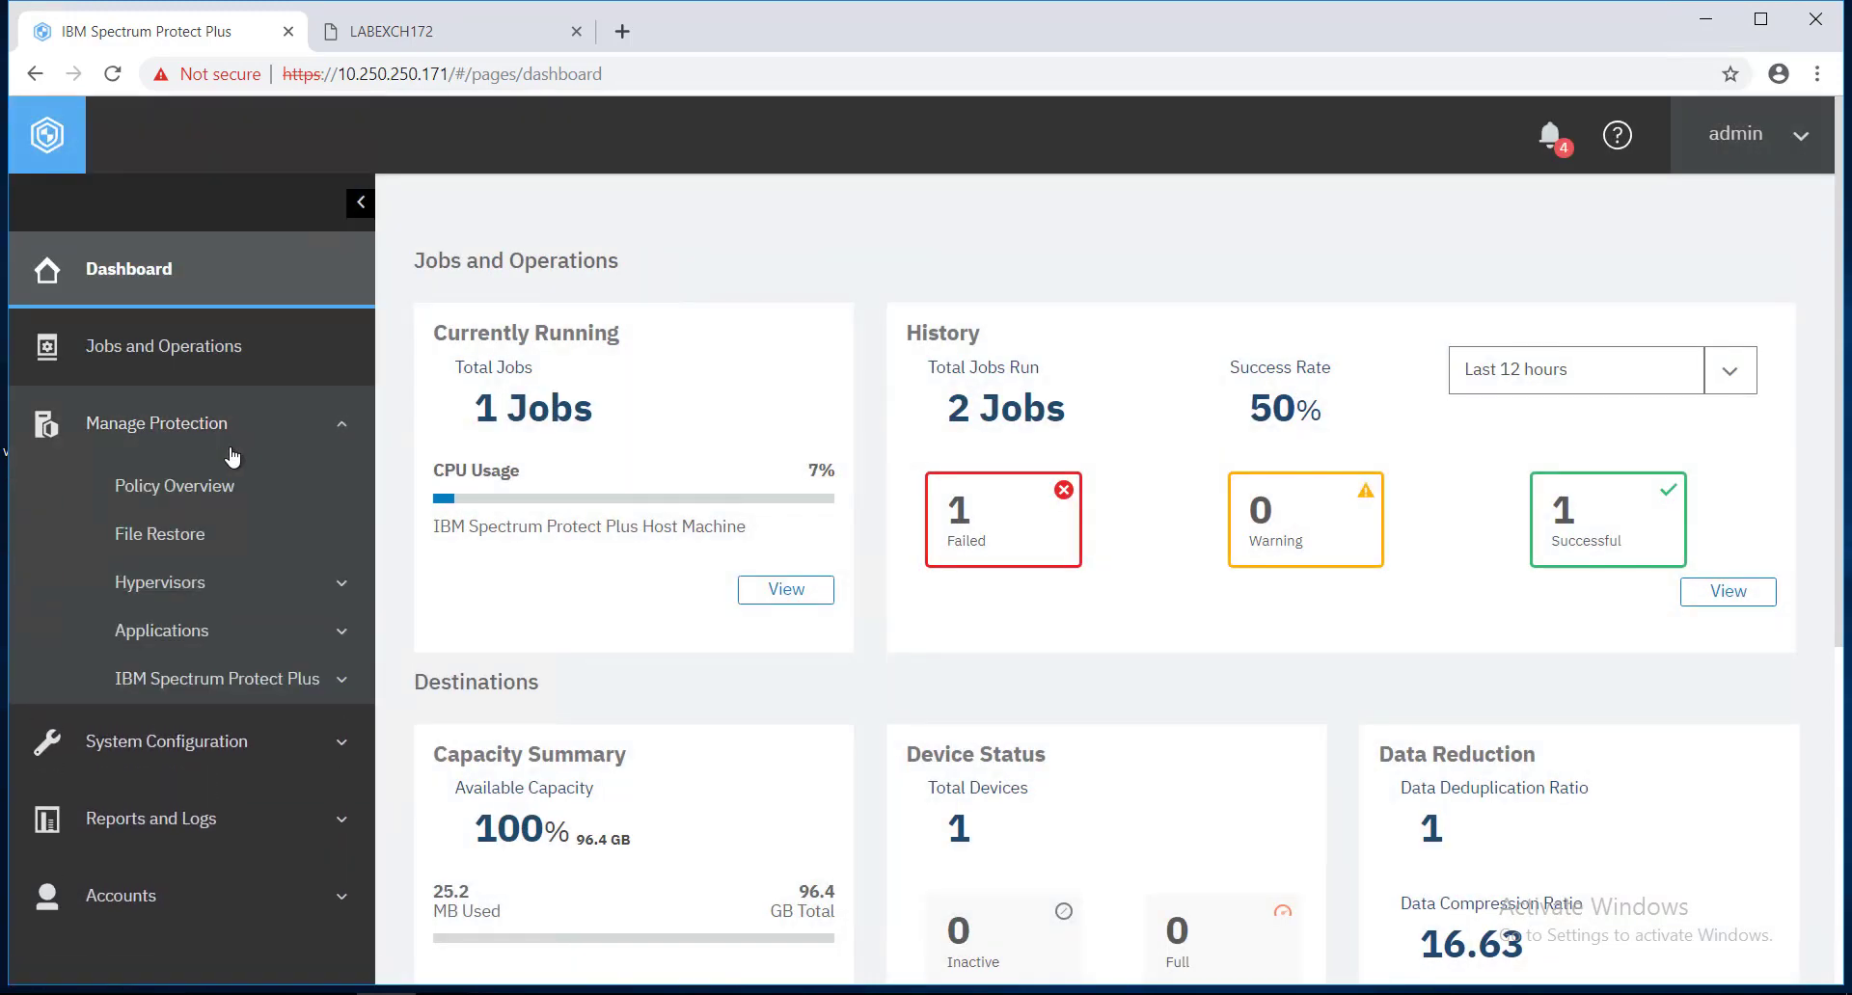
{"action": "left_click", "coordinate": [222, 630]}
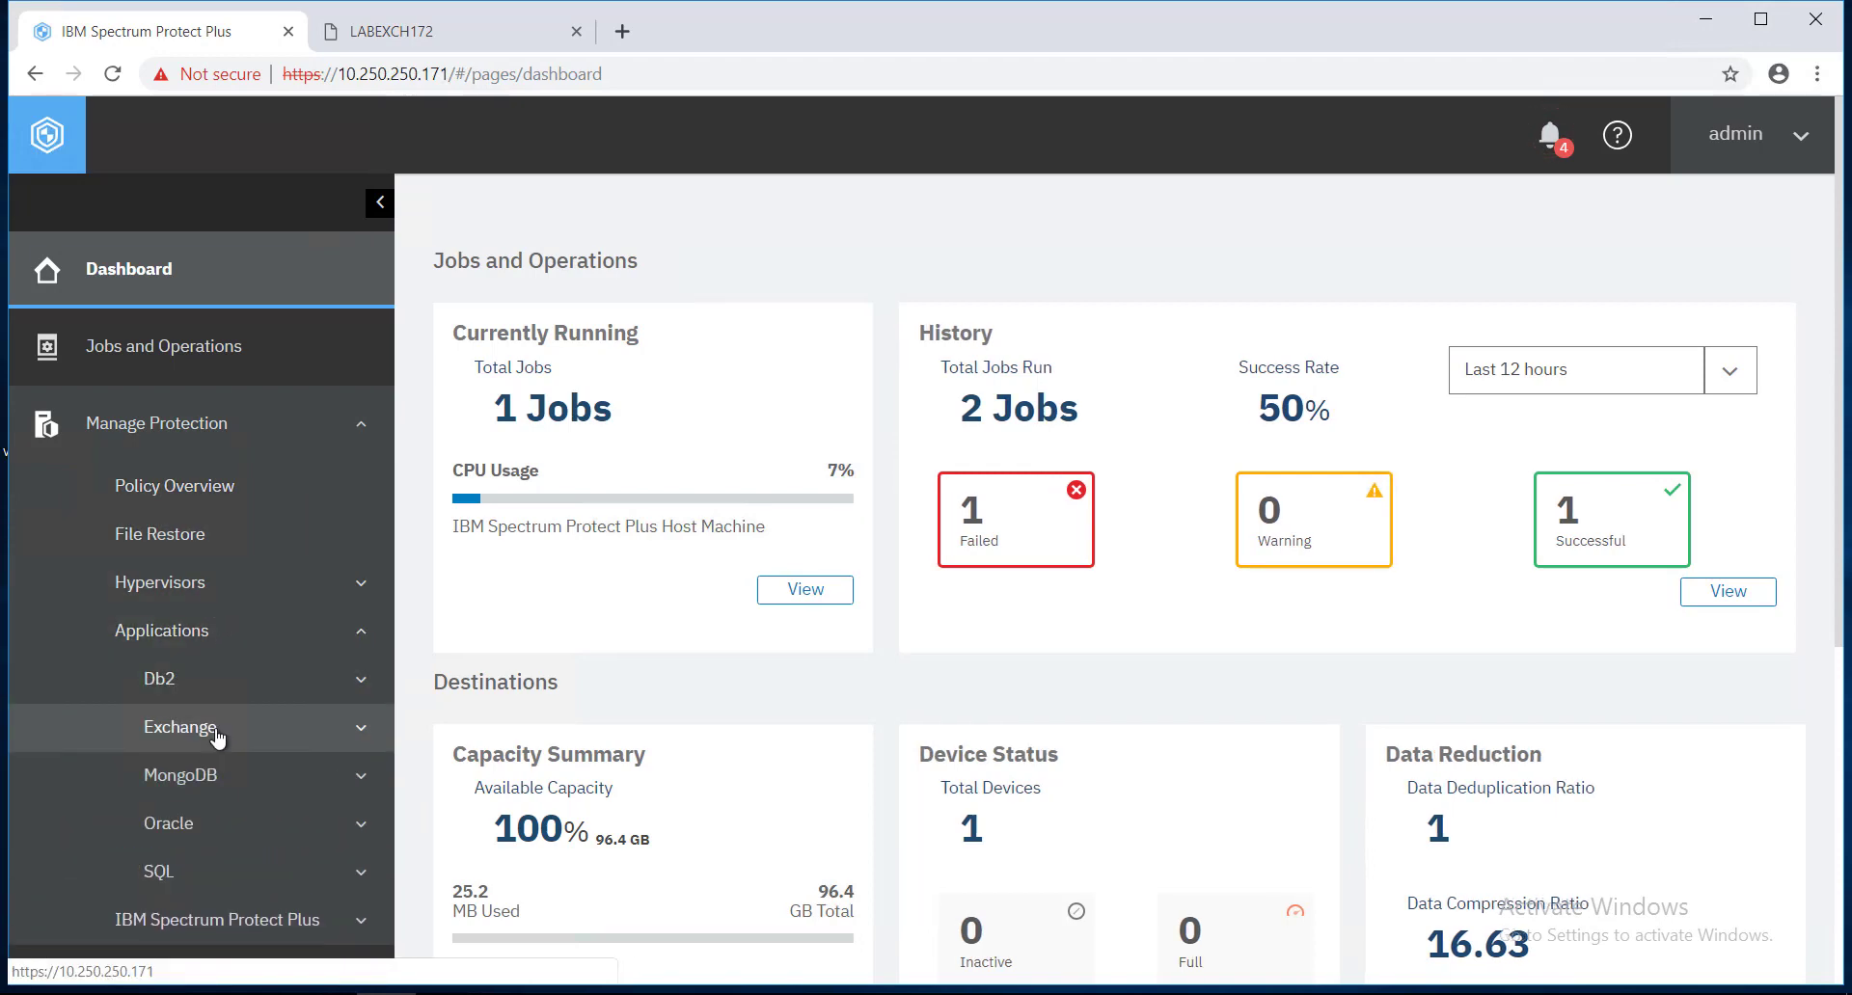
{"action": "left_click", "coordinate": [214, 733]}
{"action": "left_click", "coordinate": [228, 775]}
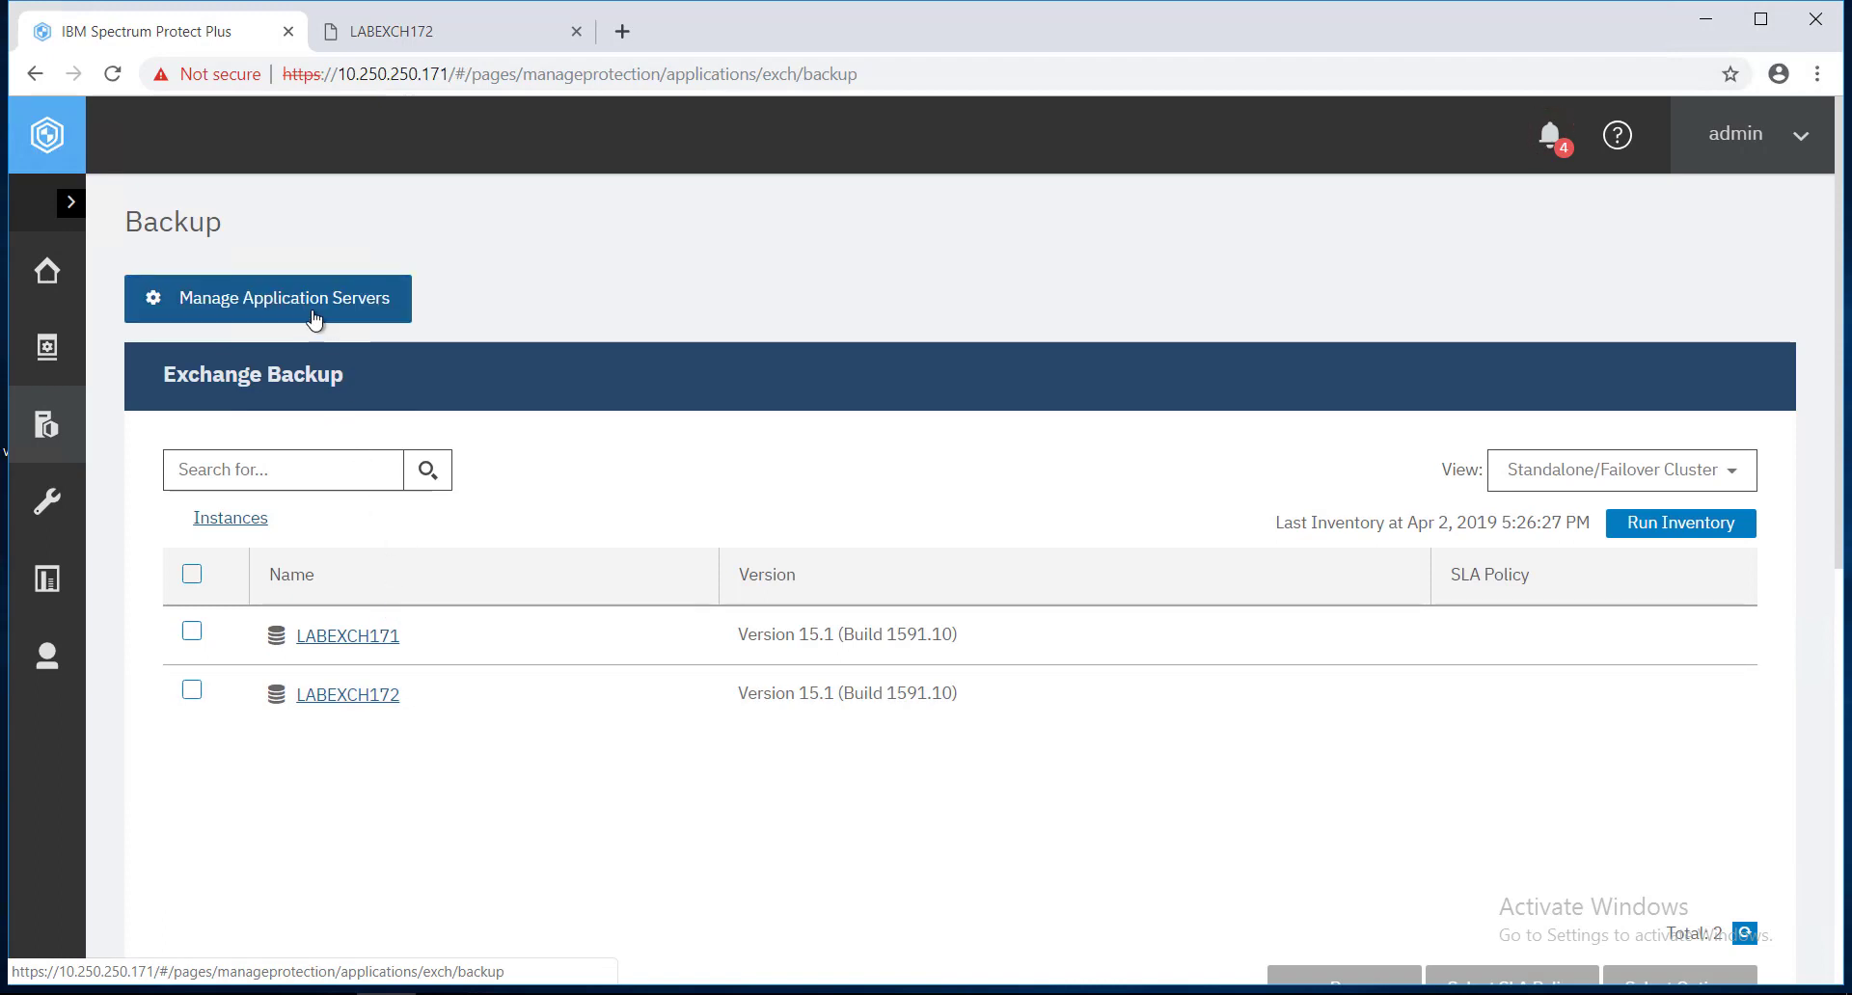
- From Manage Application Servers, start adding a new application server
{"action": "left_click", "coordinate": [314, 319]}
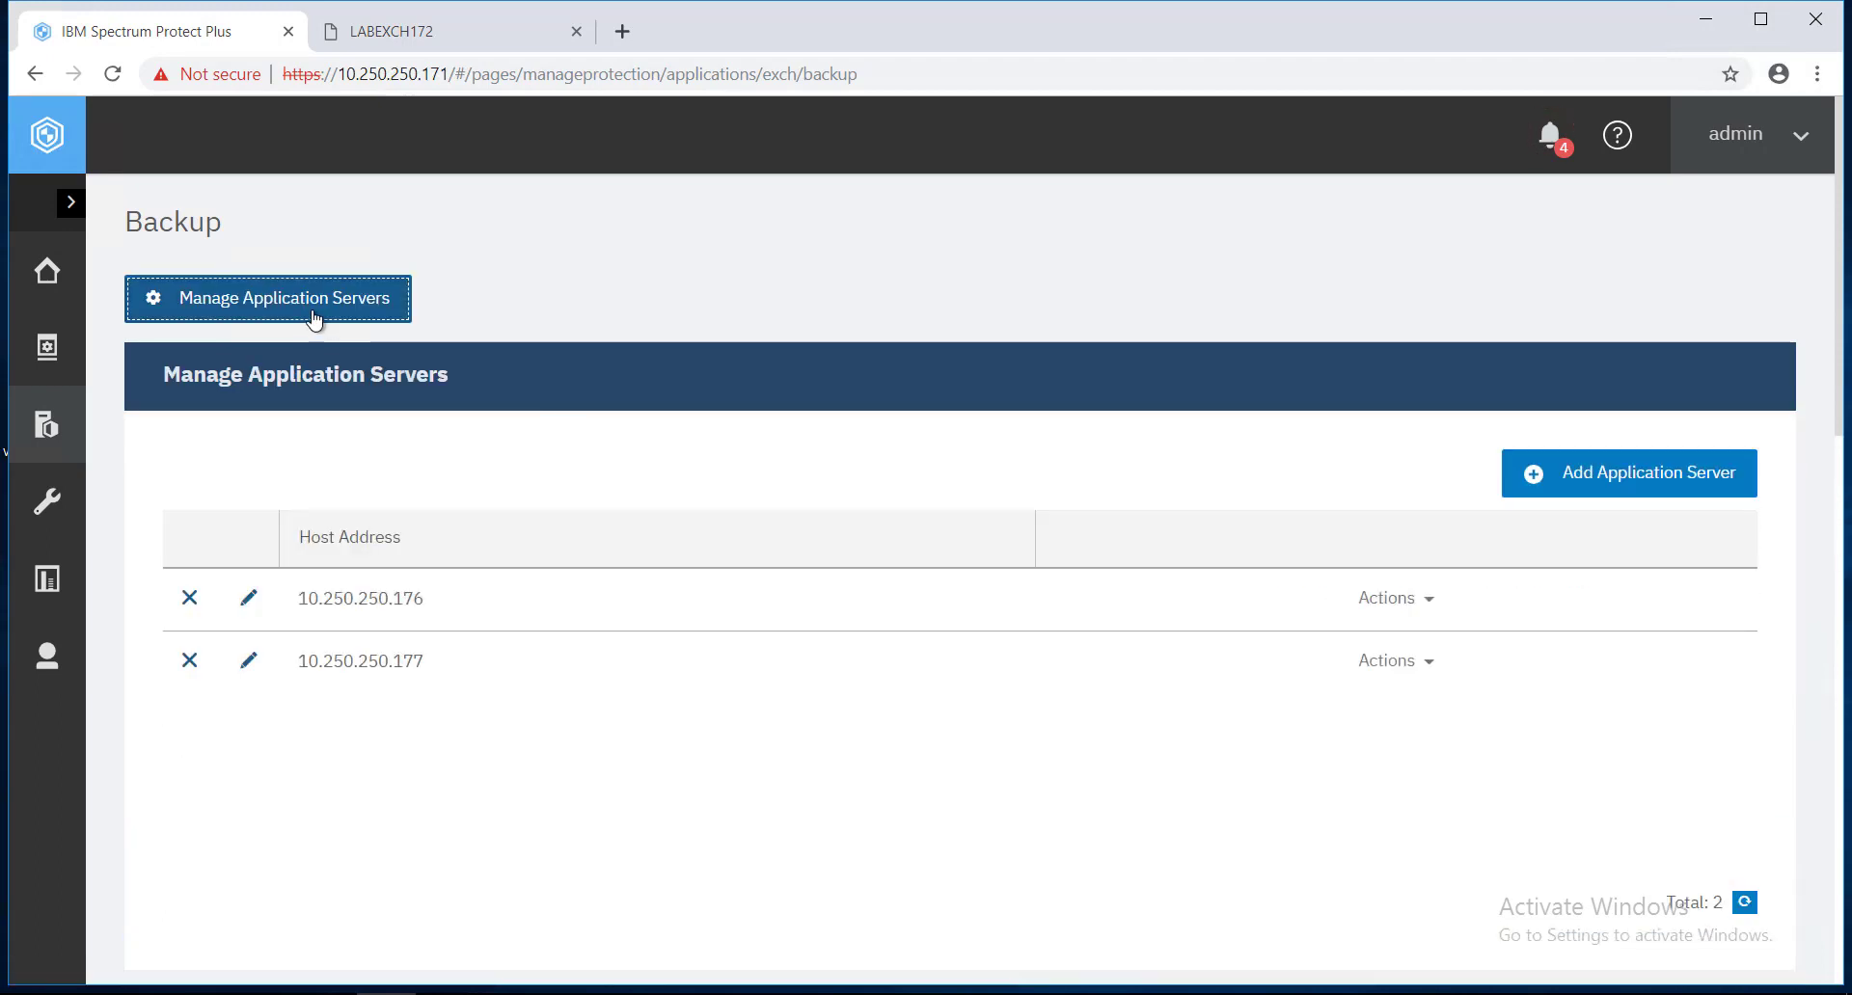
{"action": "left_click", "coordinate": [1602, 482]}
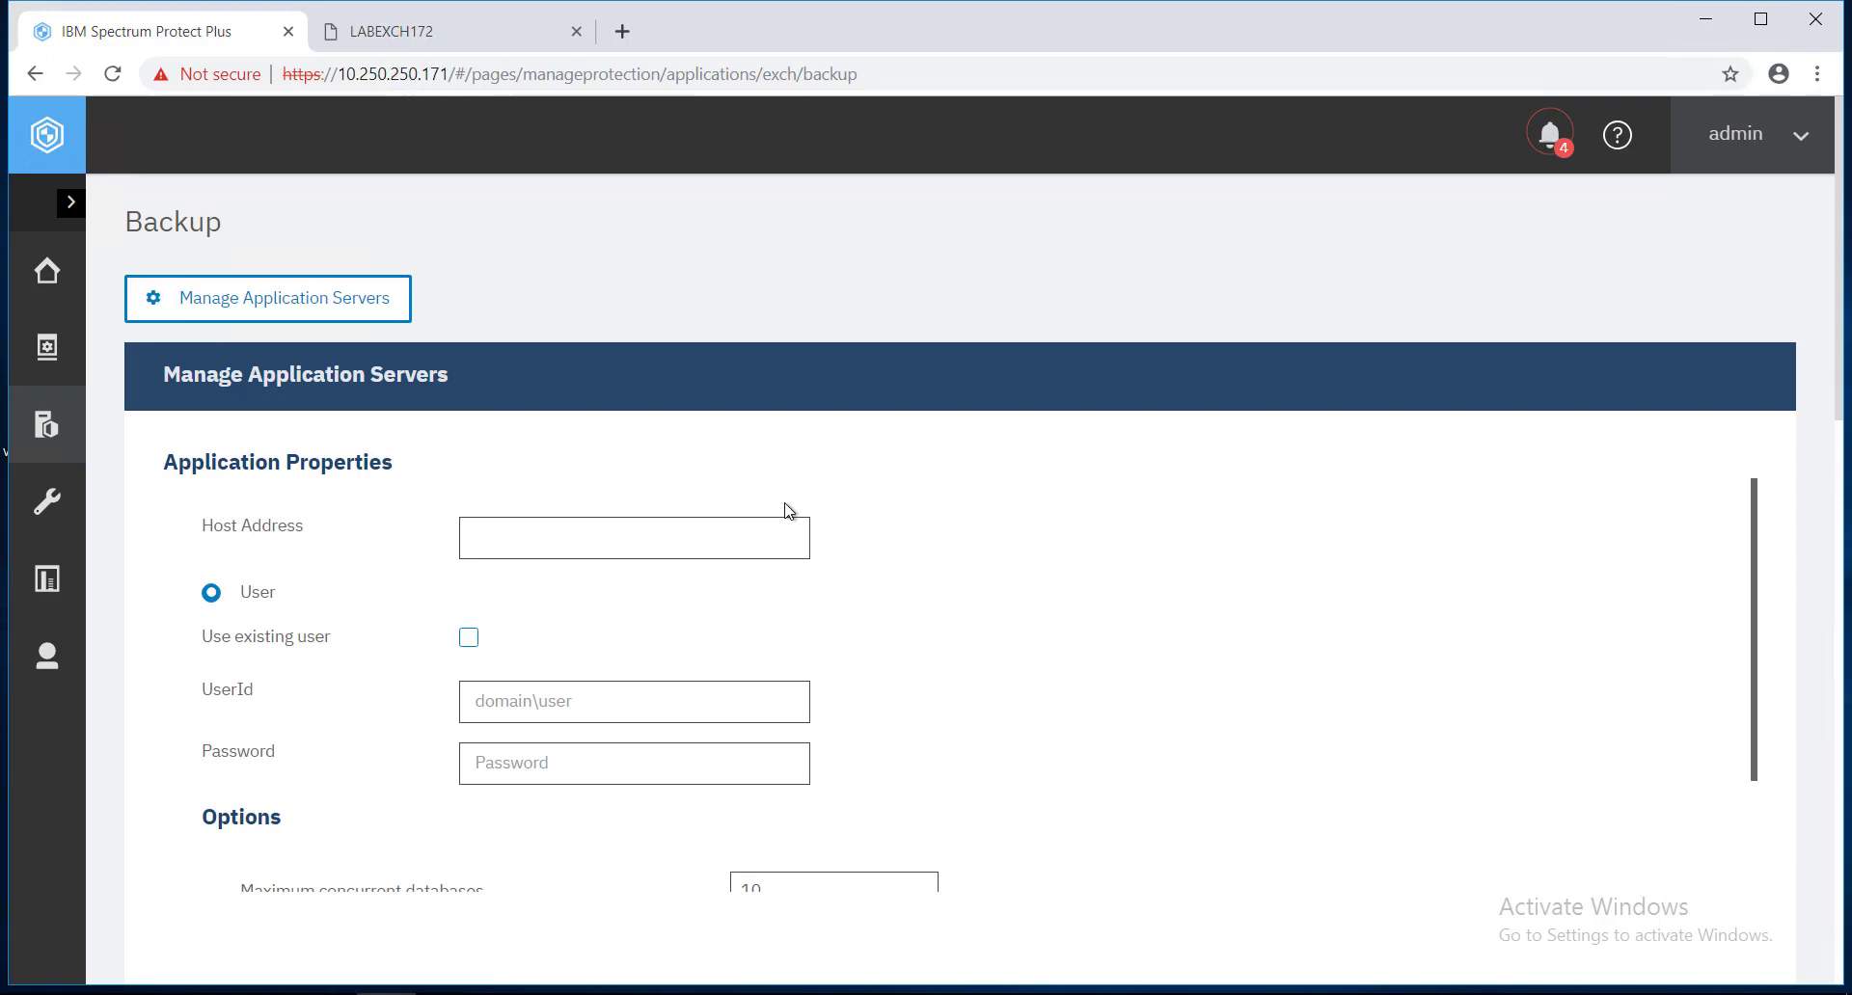
- Enter host 10.250.250.177 with the existing ExchangeAdmin user, then cancel the form unsaved
{"action": "left_click", "coordinate": [750, 538]}
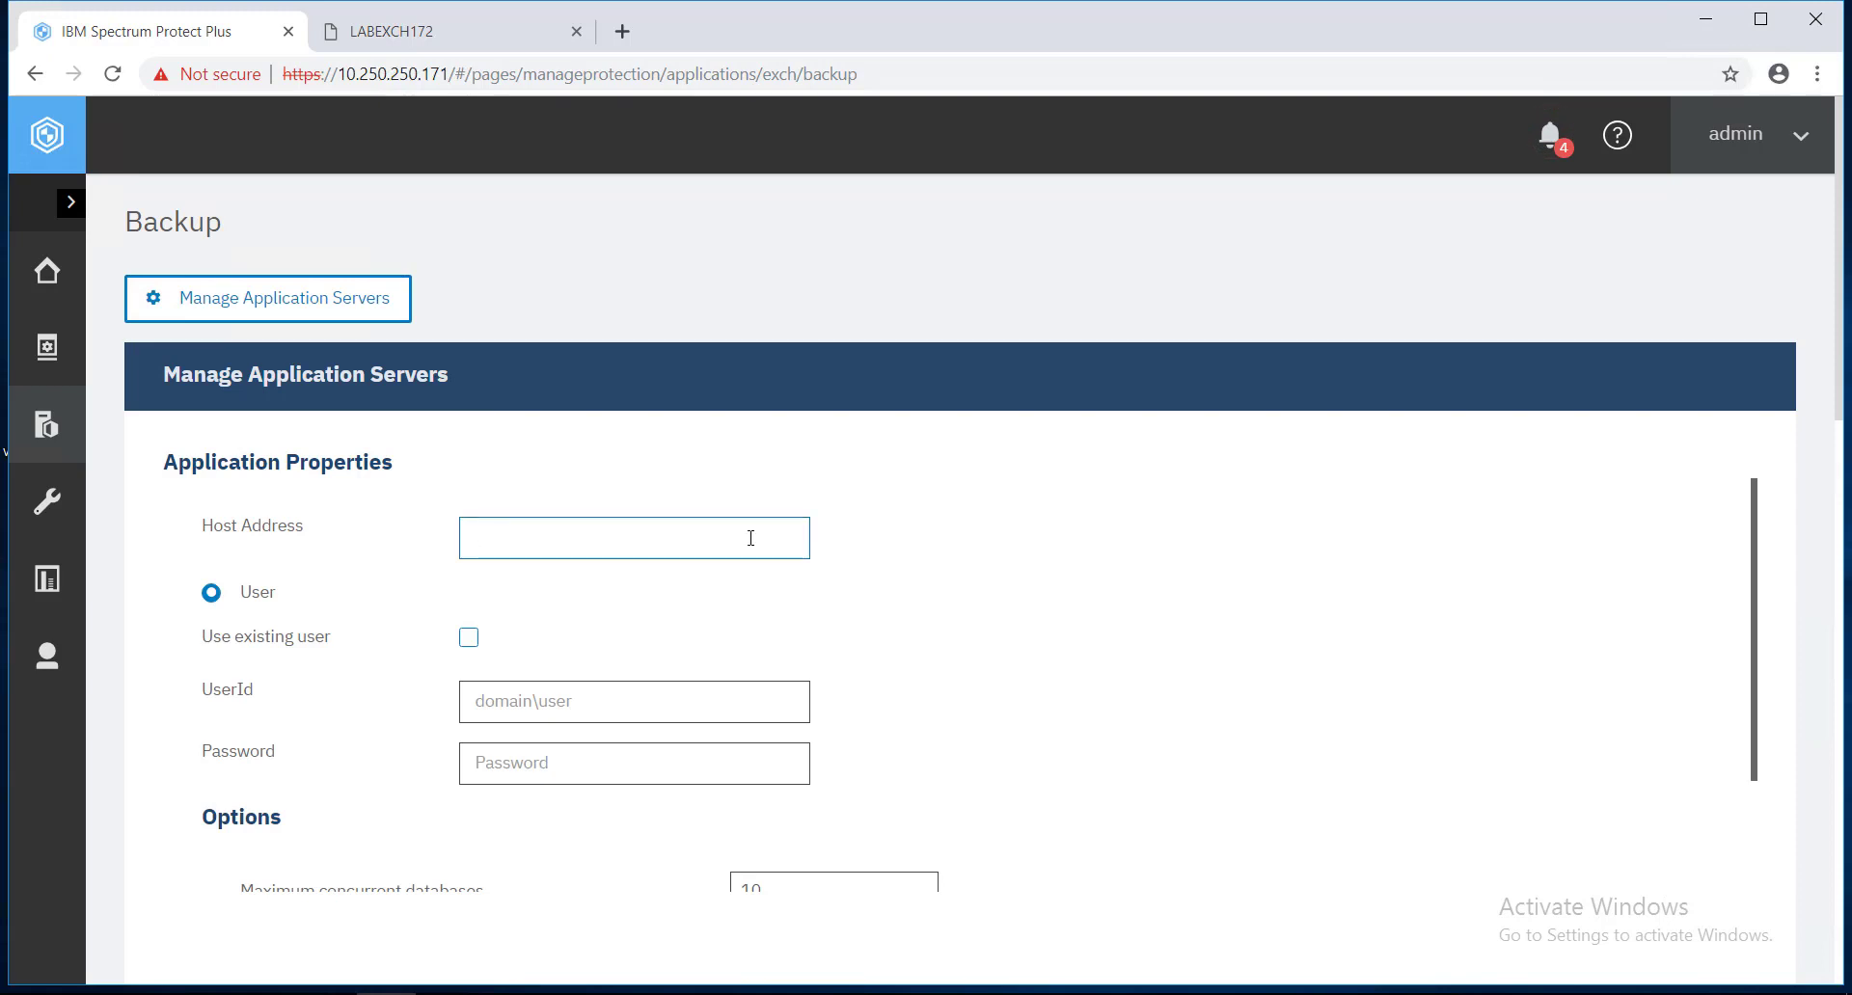
{"action": "type", "text": "10.250.250.177"}
{"action": "key", "text": "Tab"}
{"action": "key", "text": "Tab"}
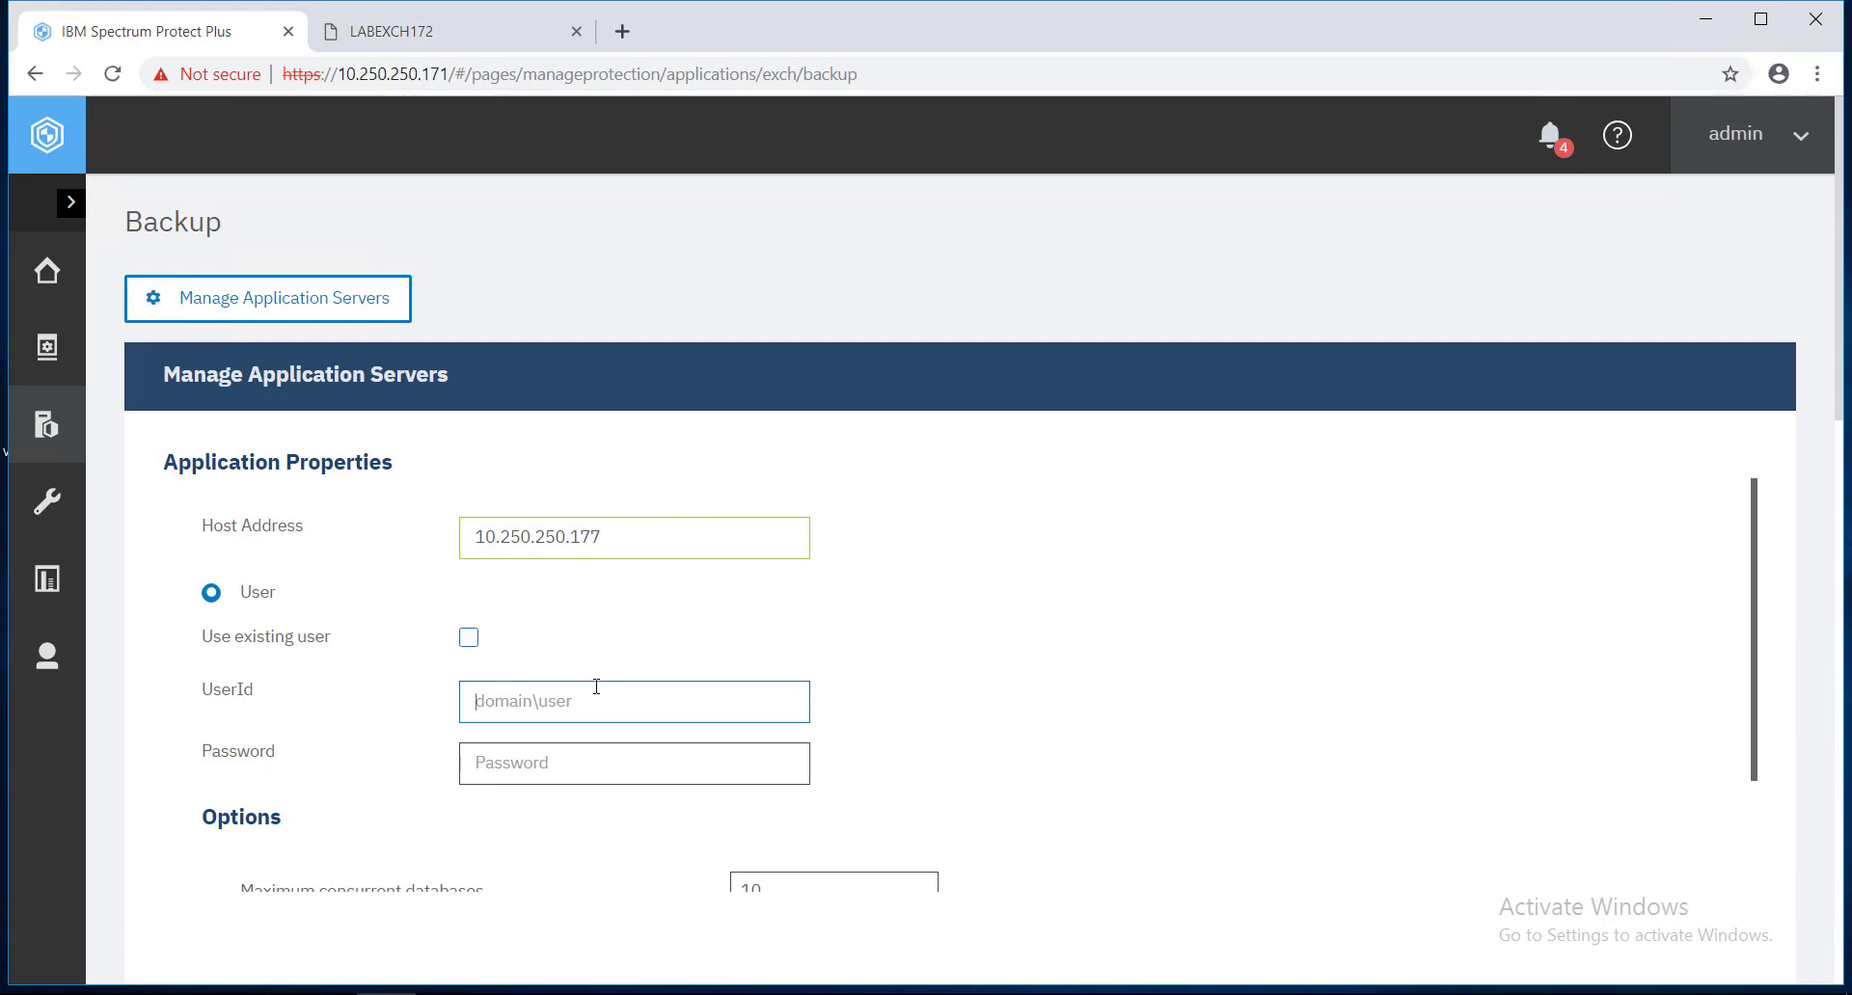
{"action": "left_click", "coordinate": [469, 638]}
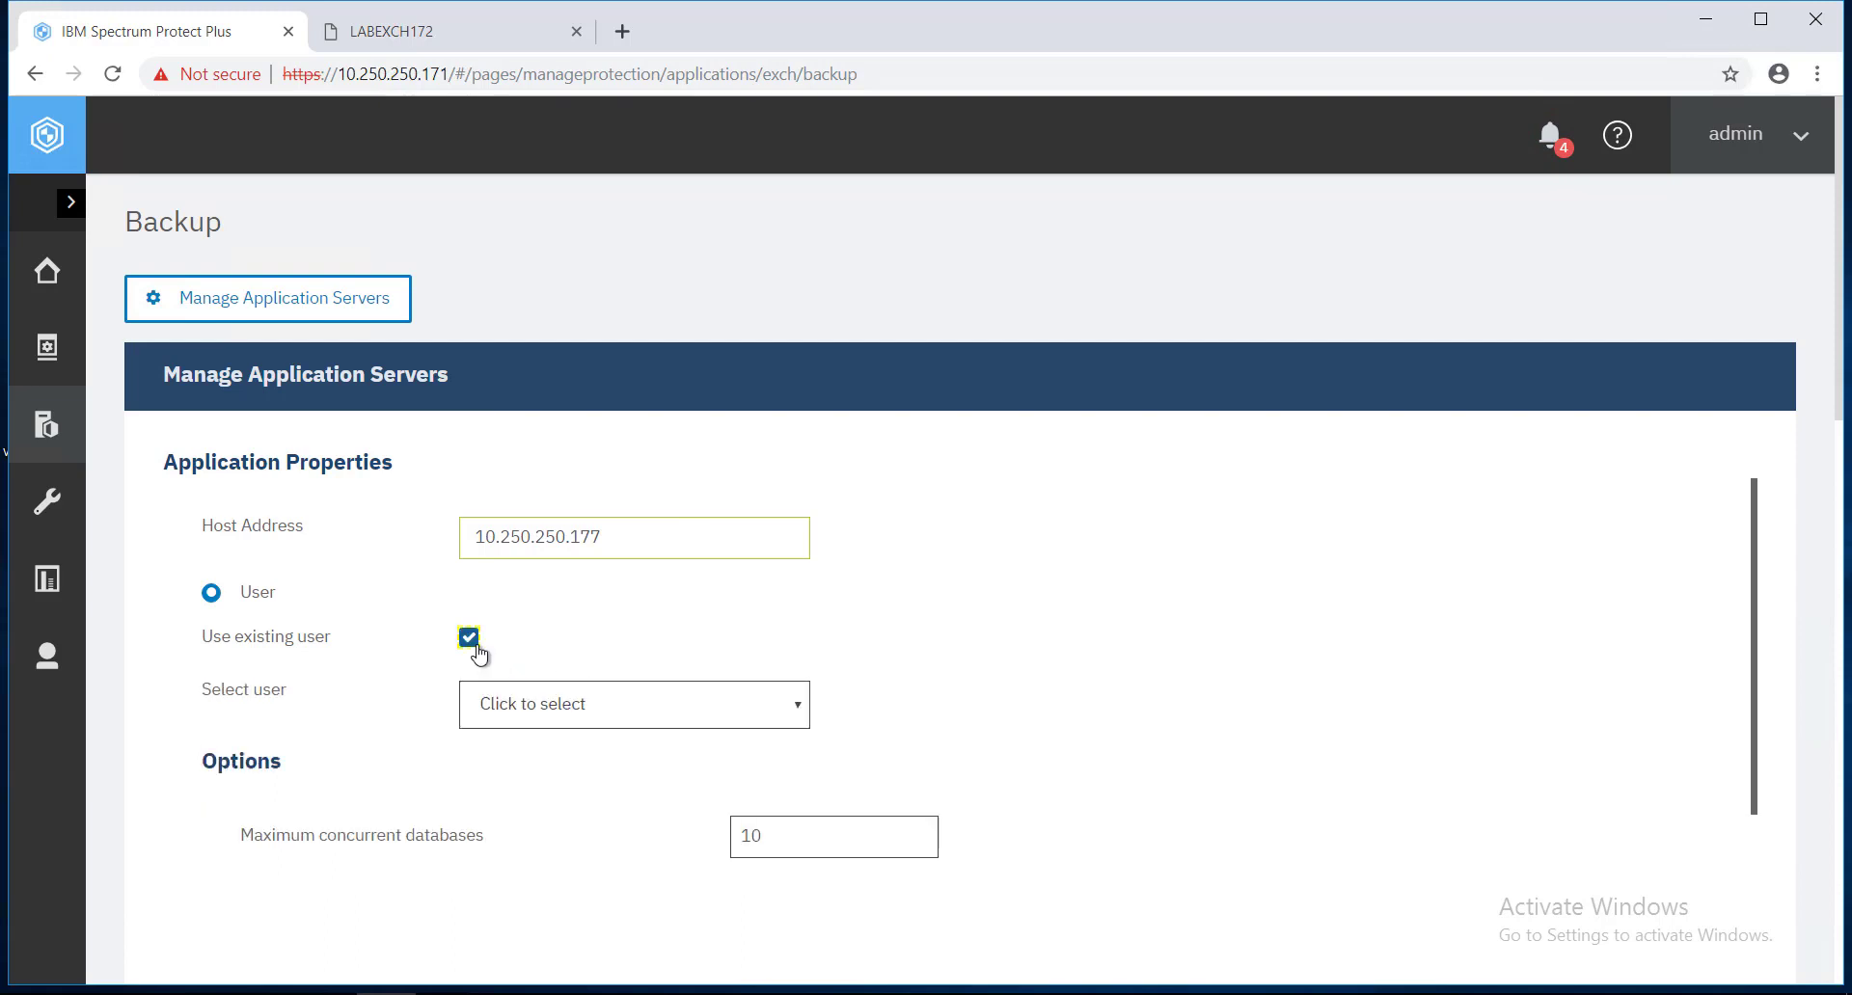
{"action": "left_click", "coordinate": [556, 713]}
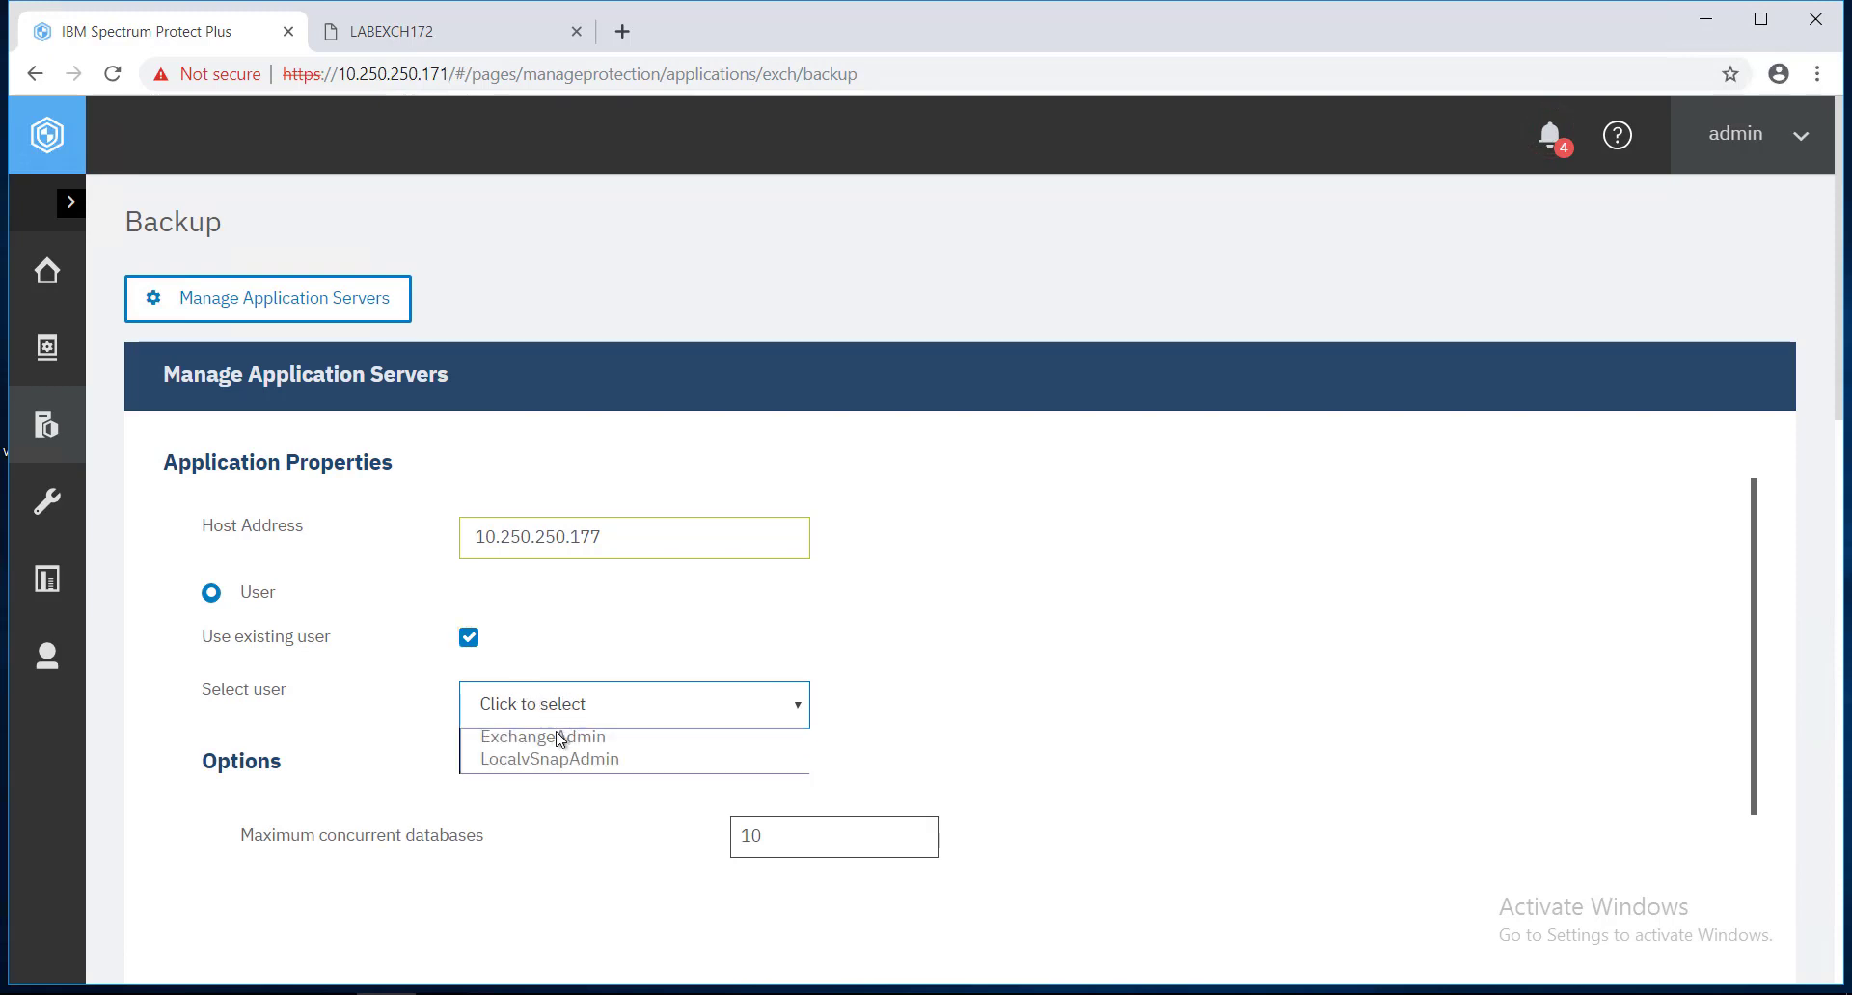
{"action": "left_click", "coordinate": [557, 739]}
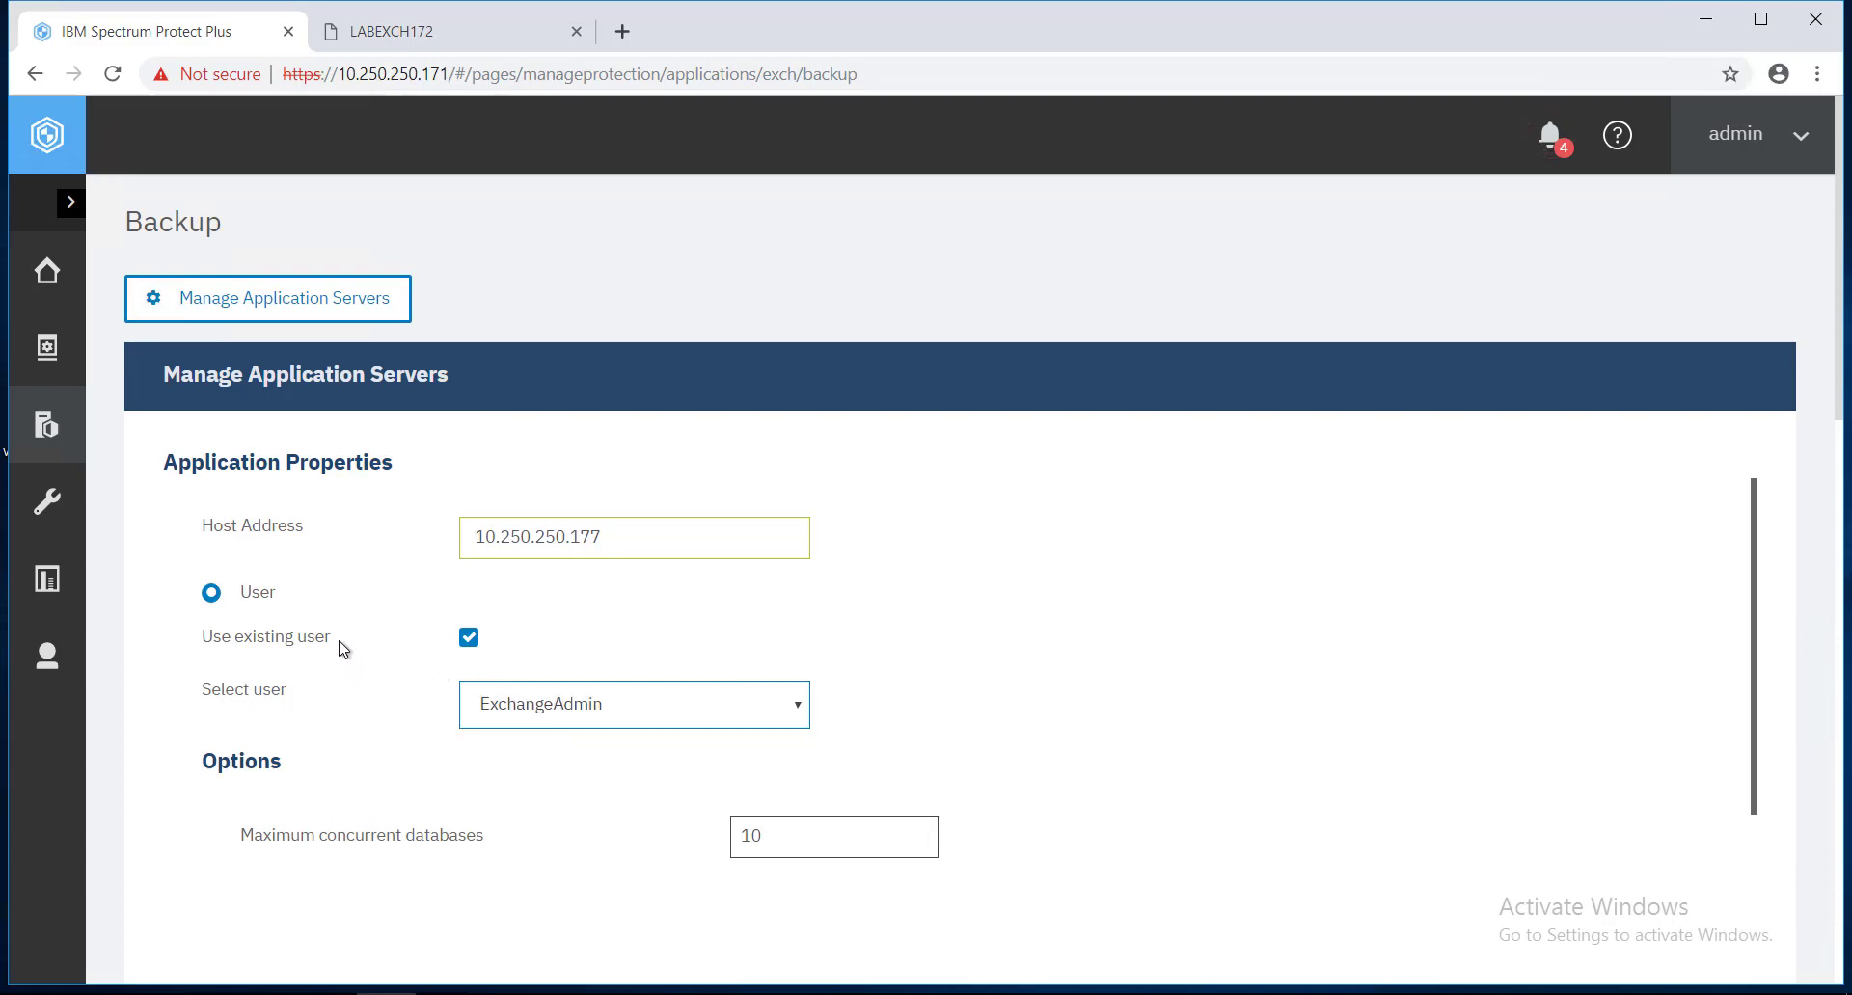
{"action": "scroll", "coordinate": [558, 772], "scroll_direction": "down", "scroll_amount": 1}
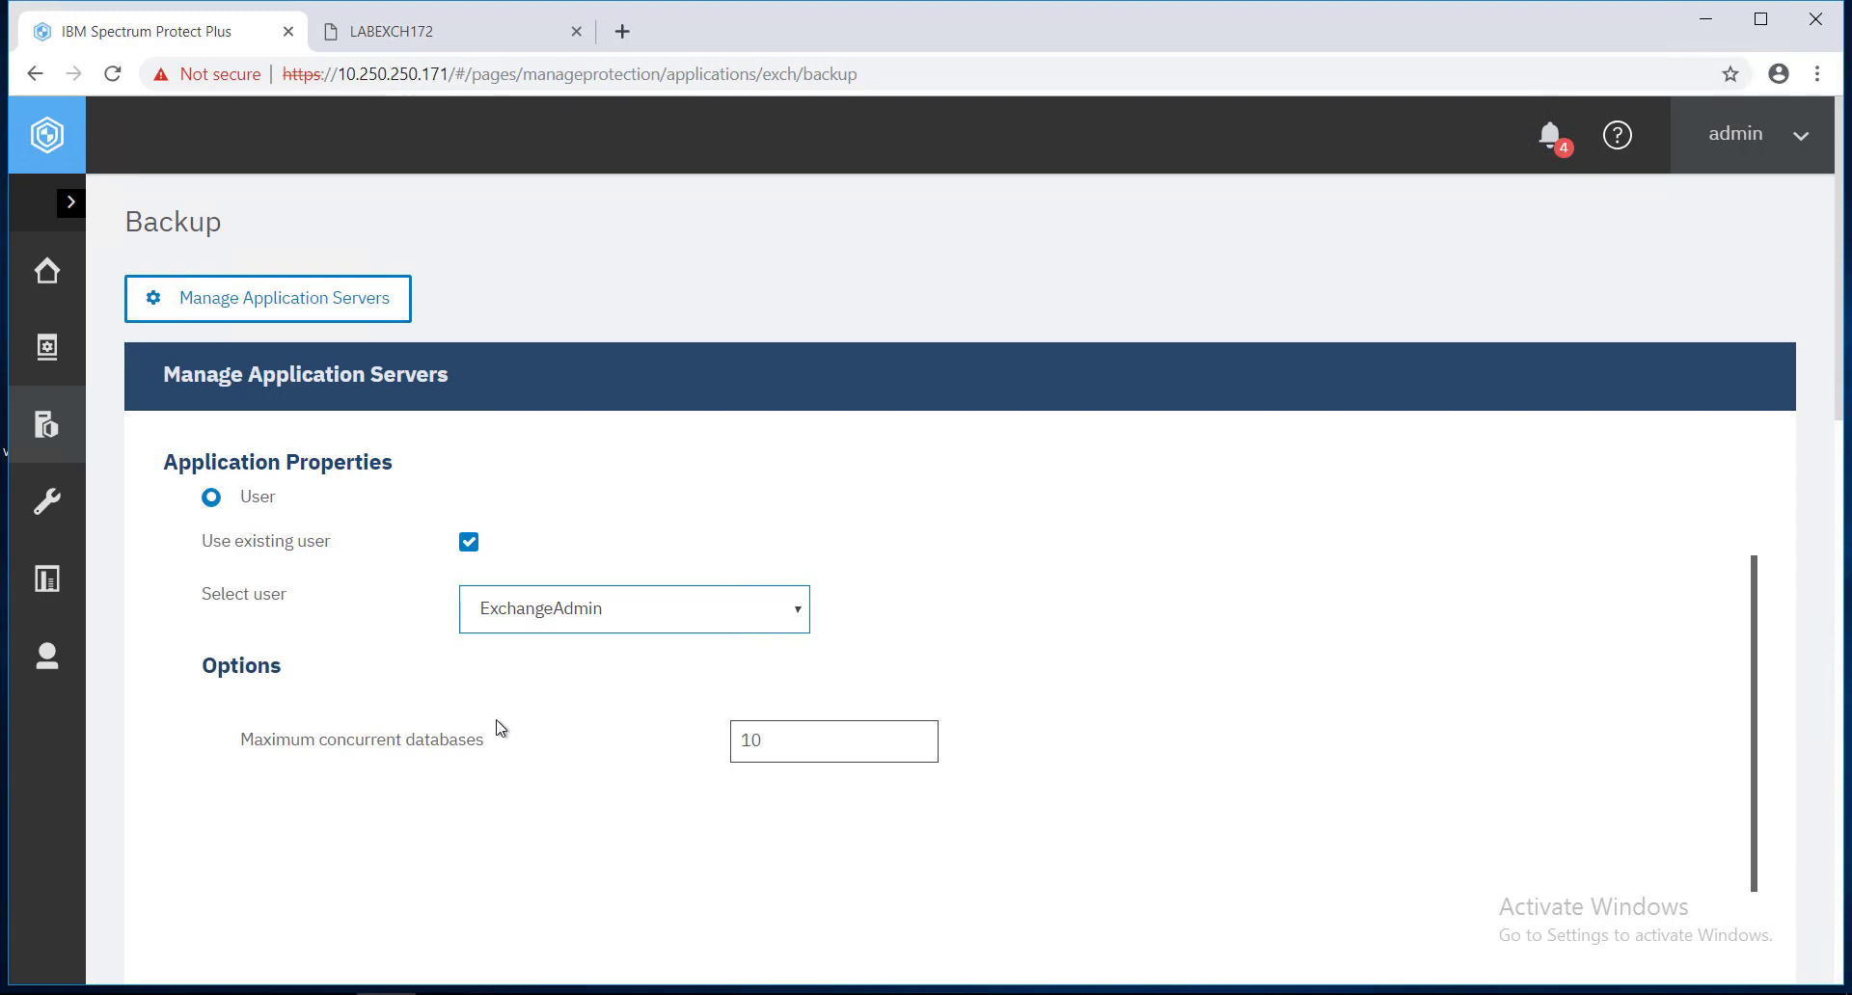
{"action": "scroll", "coordinate": [610, 701], "scroll_direction": "down", "scroll_amount": 2}
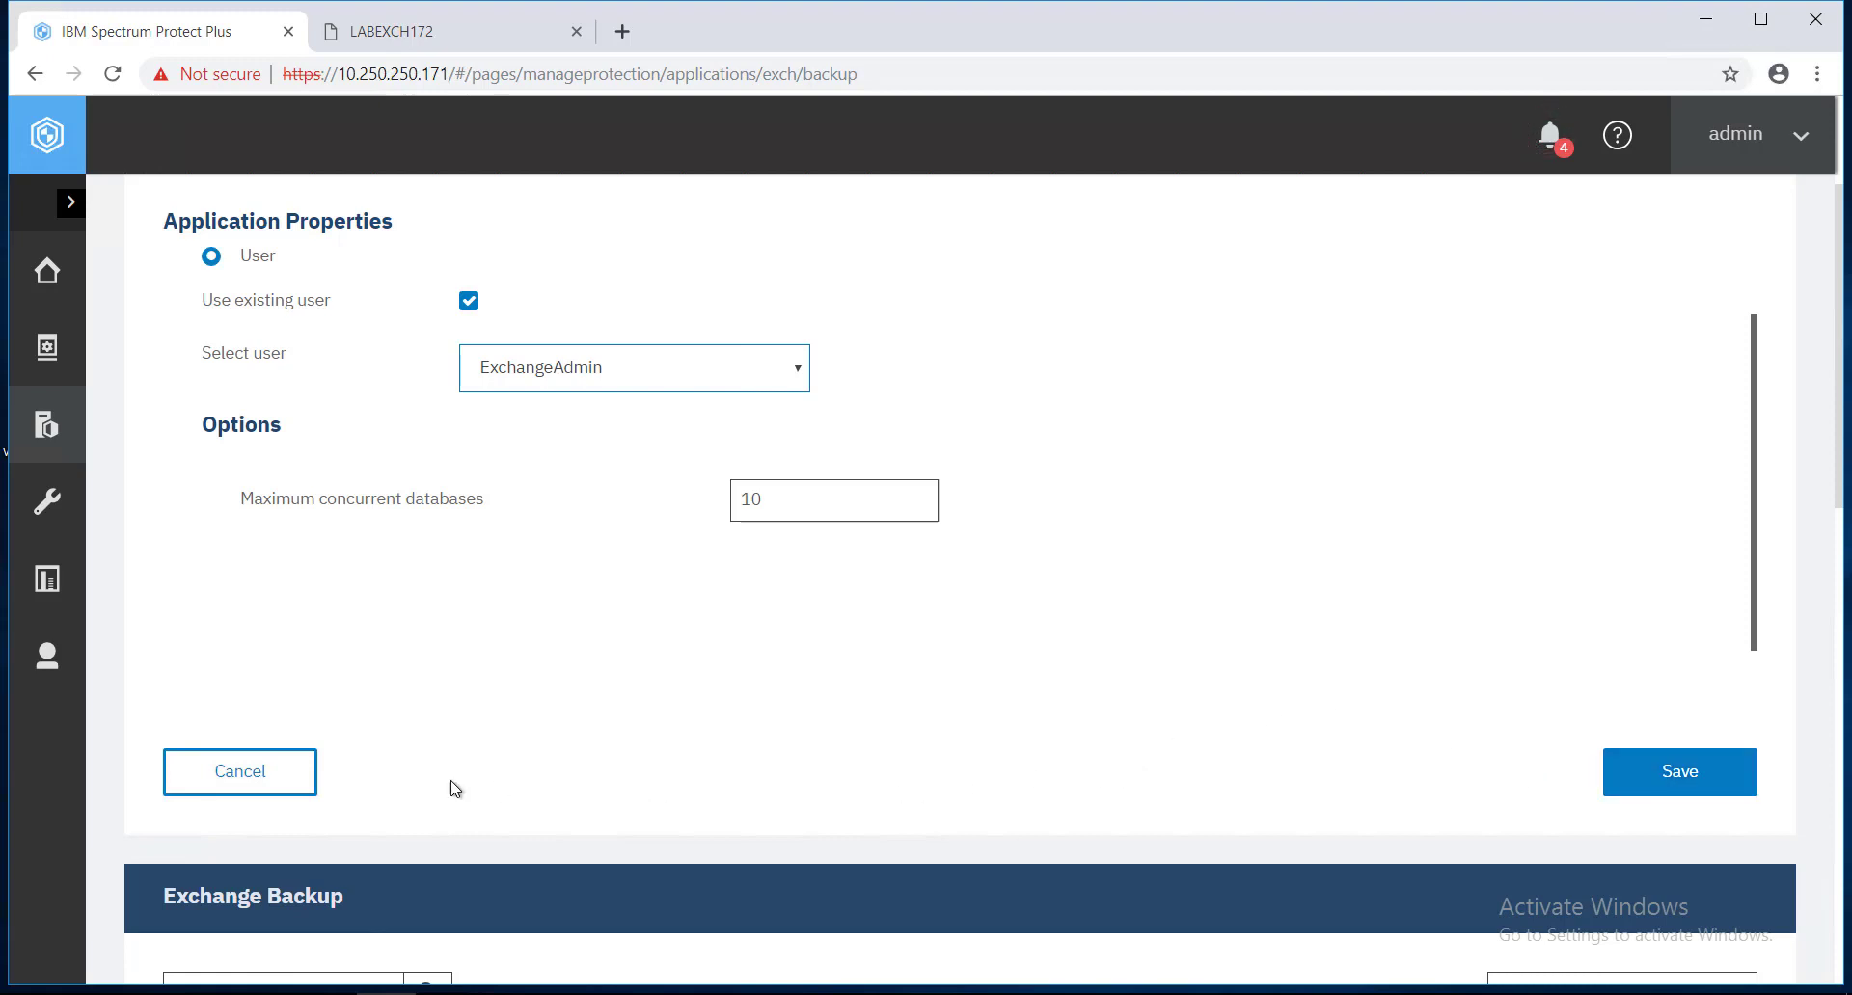
{"action": "left_click", "coordinate": [297, 789]}
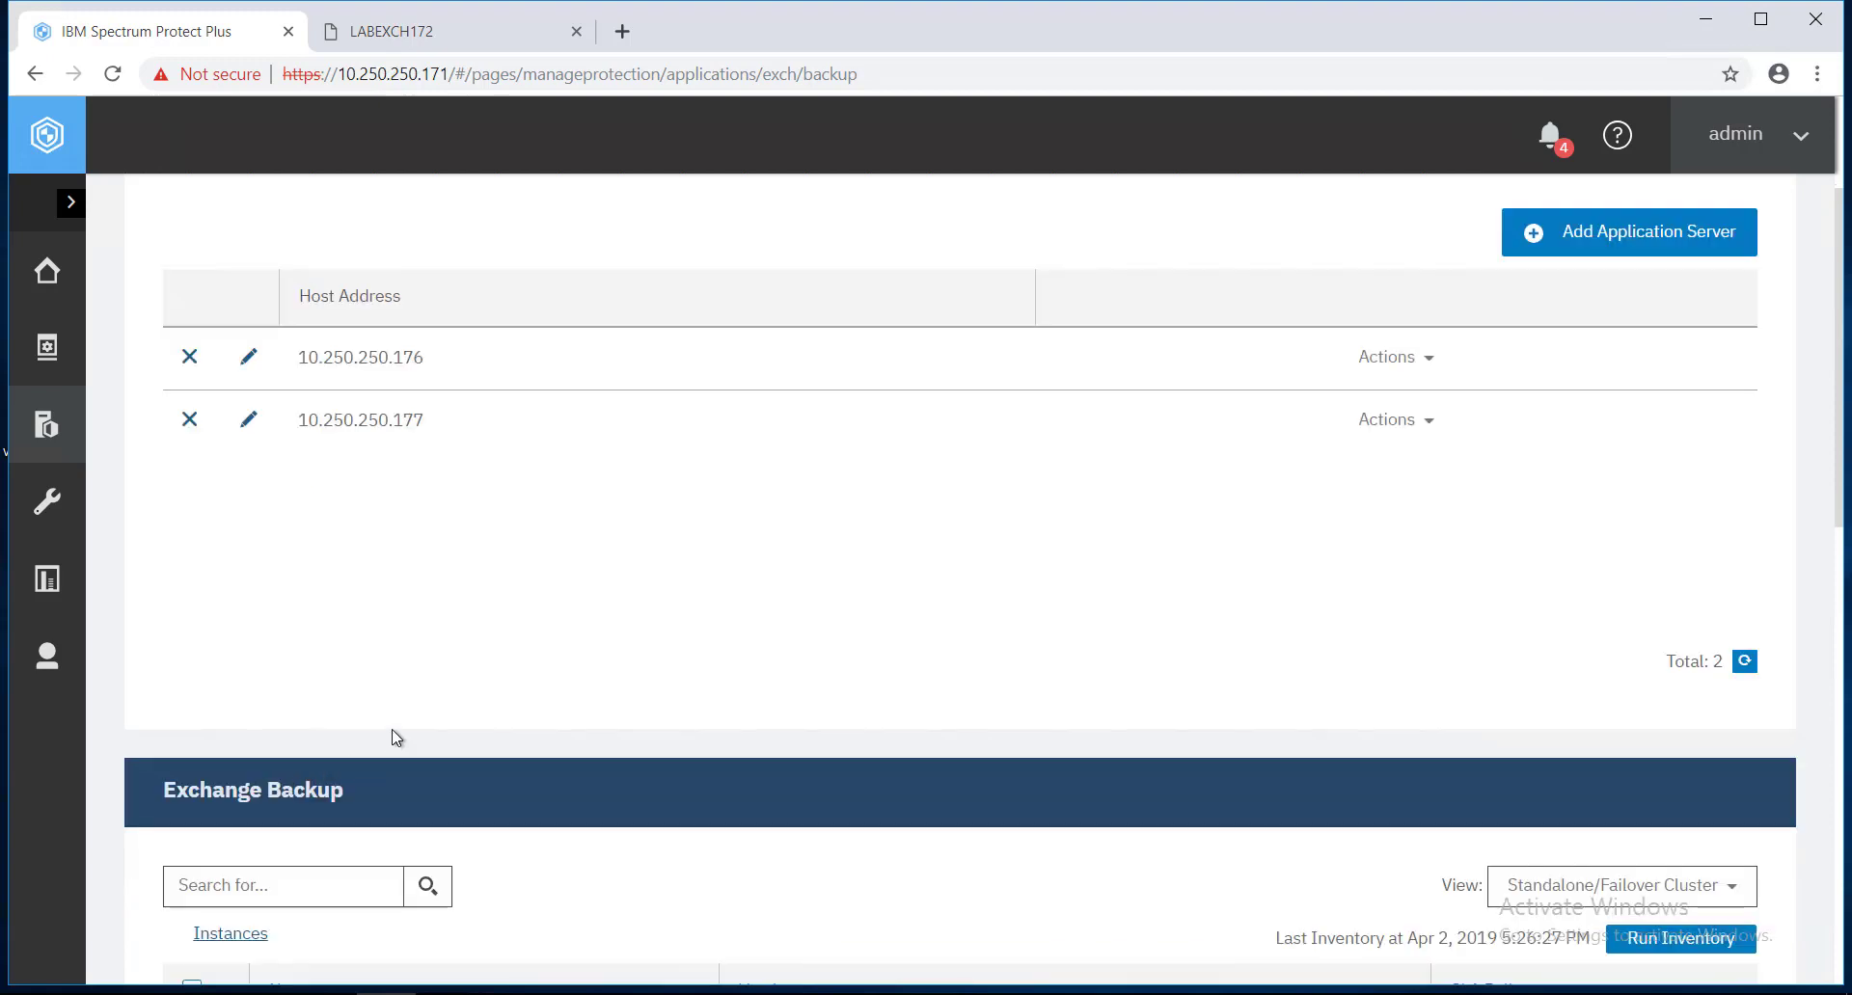
{"action": "scroll", "coordinate": [397, 741], "scroll_direction": "up", "scroll_amount": 3}
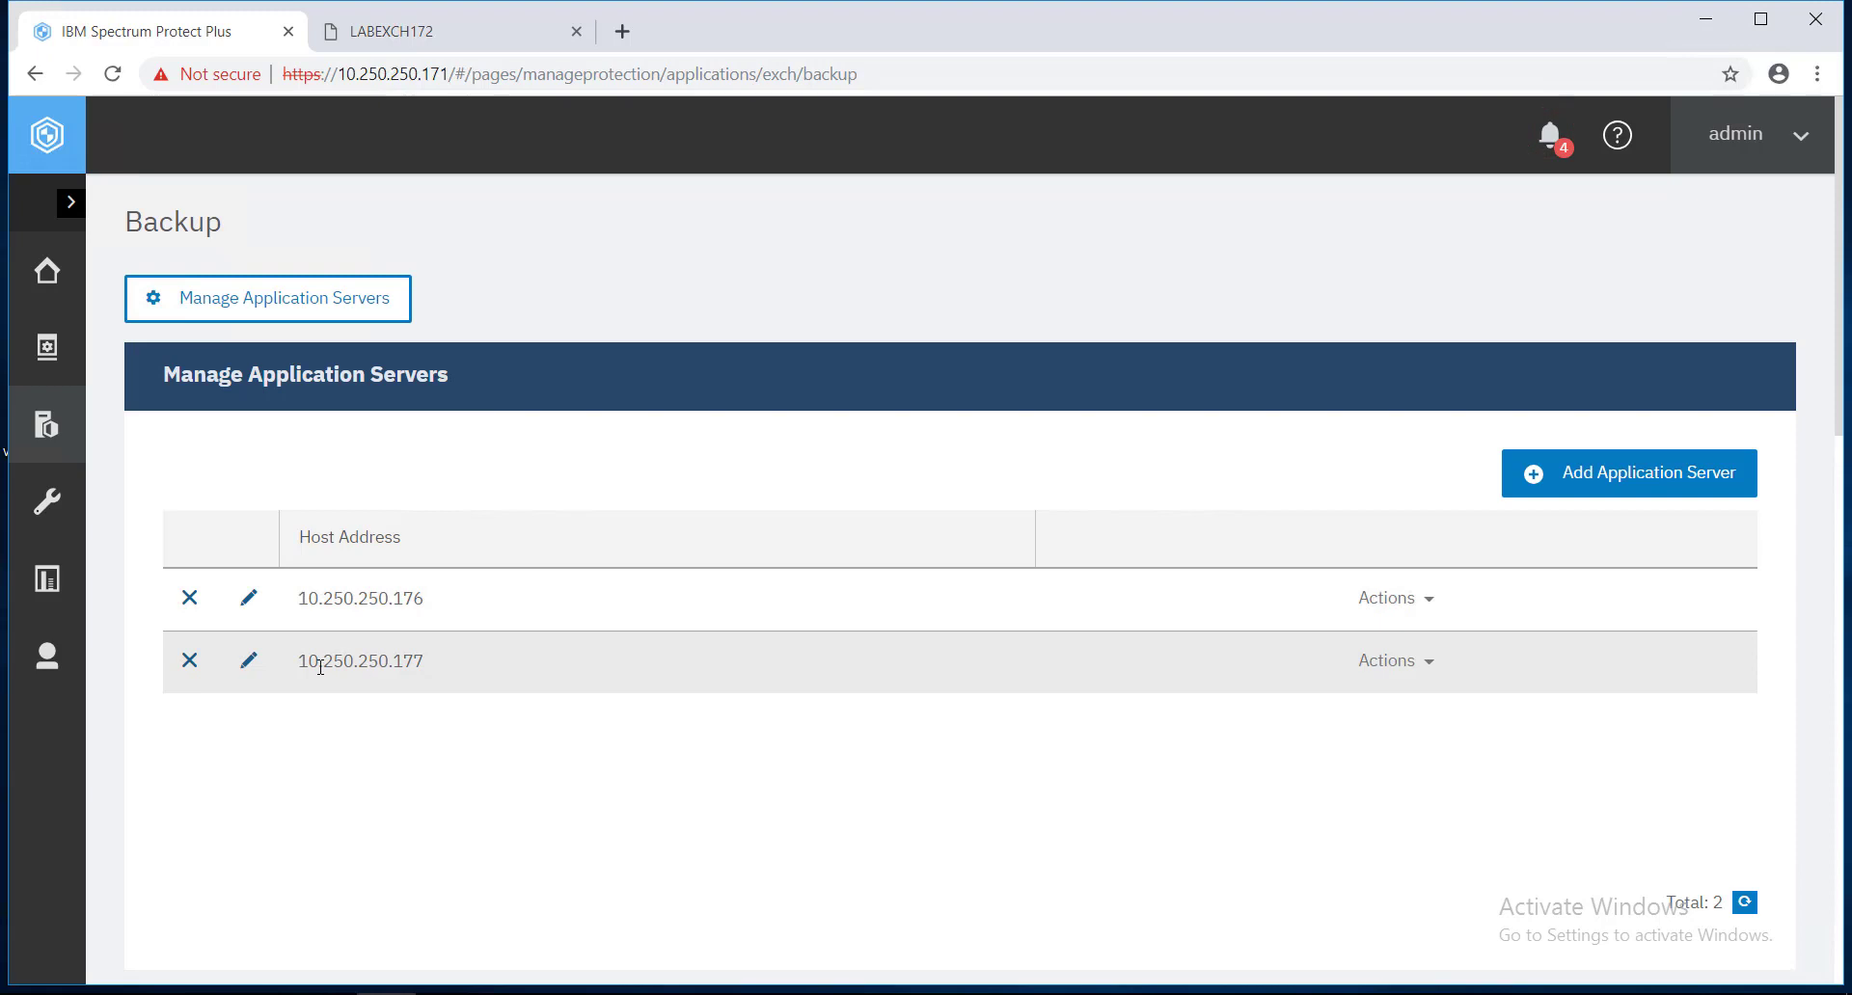
{"action": "left_click", "coordinate": [250, 663]}
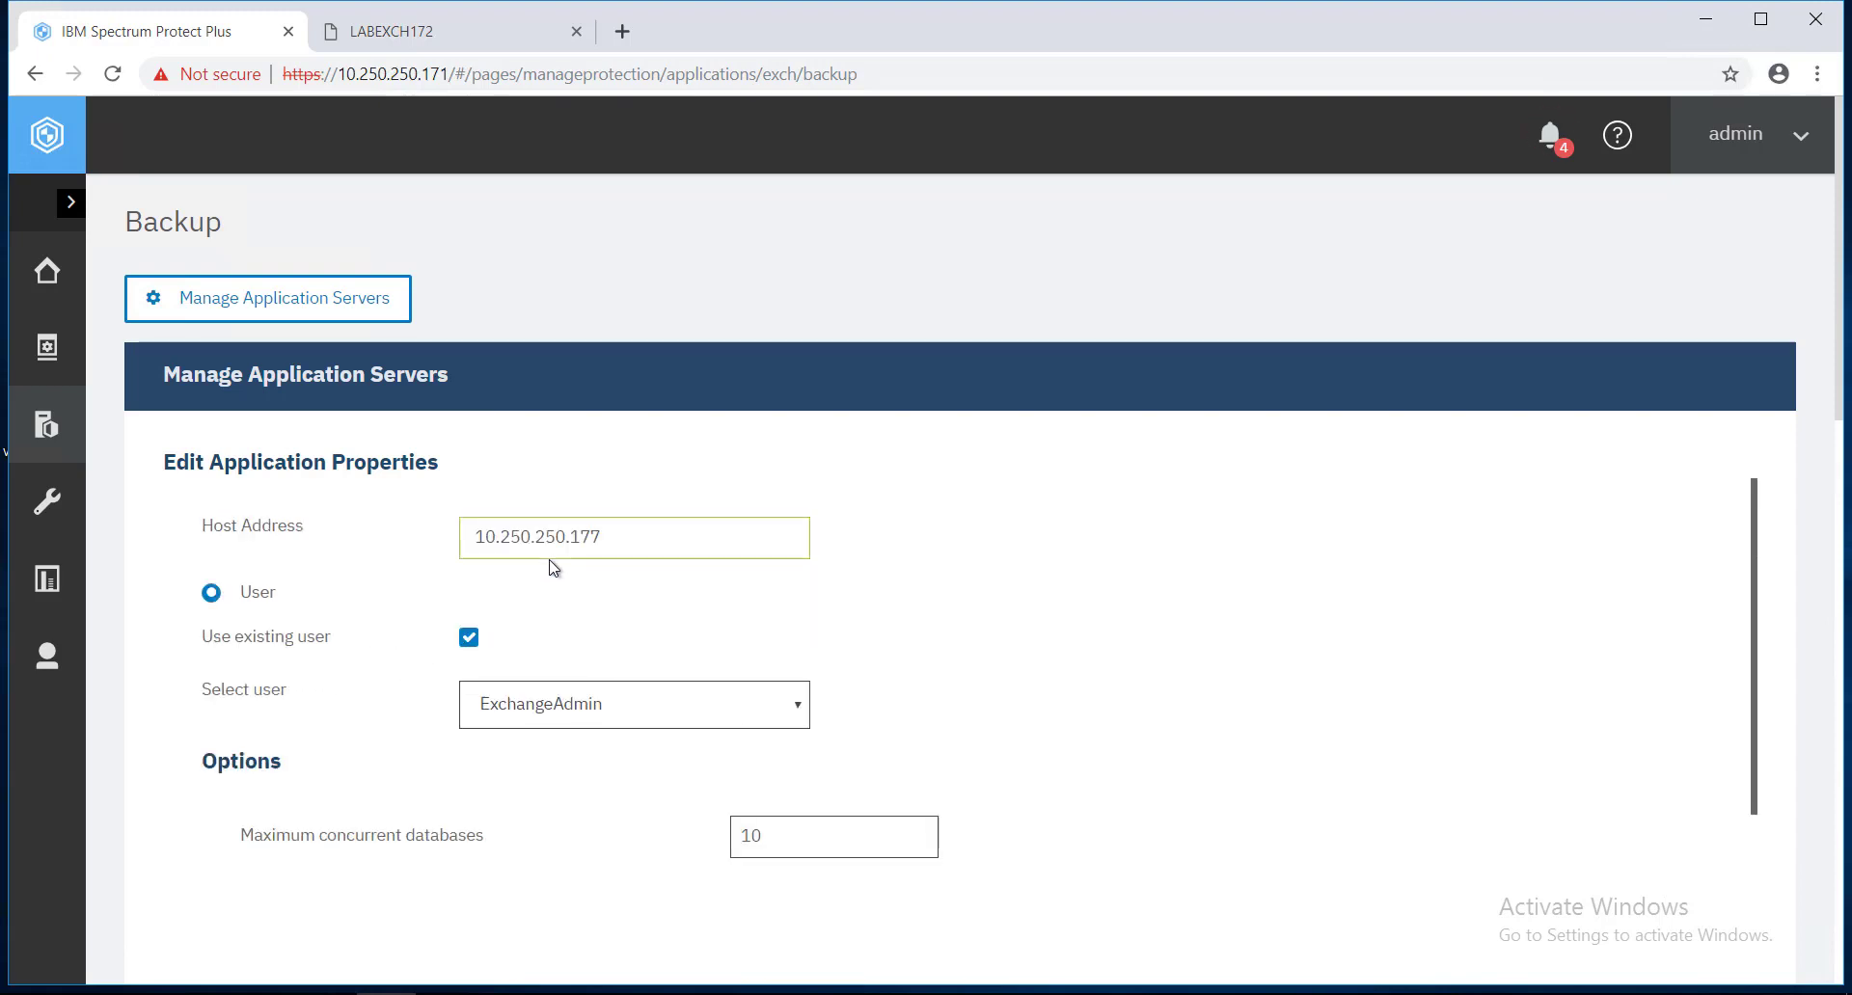
{"action": "scroll", "coordinate": [752, 694], "scroll_direction": "down", "scroll_amount": 5}
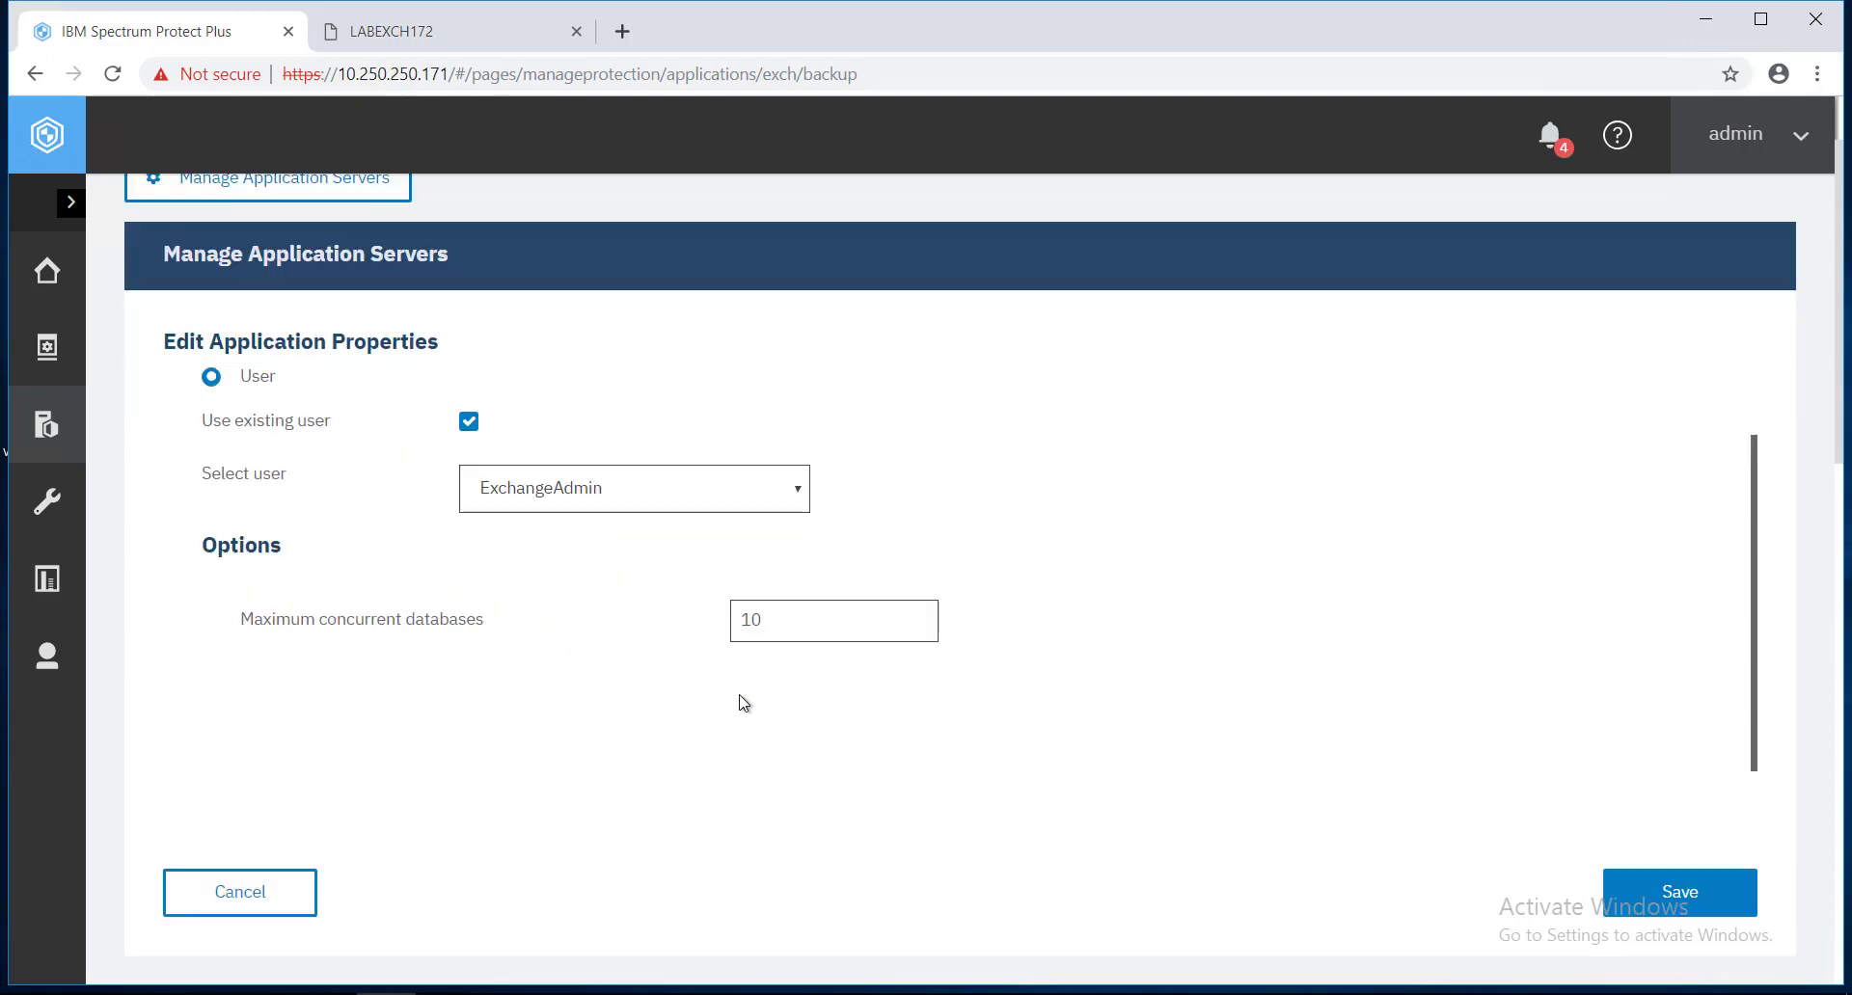
{"action": "left_click", "coordinate": [287, 670]}
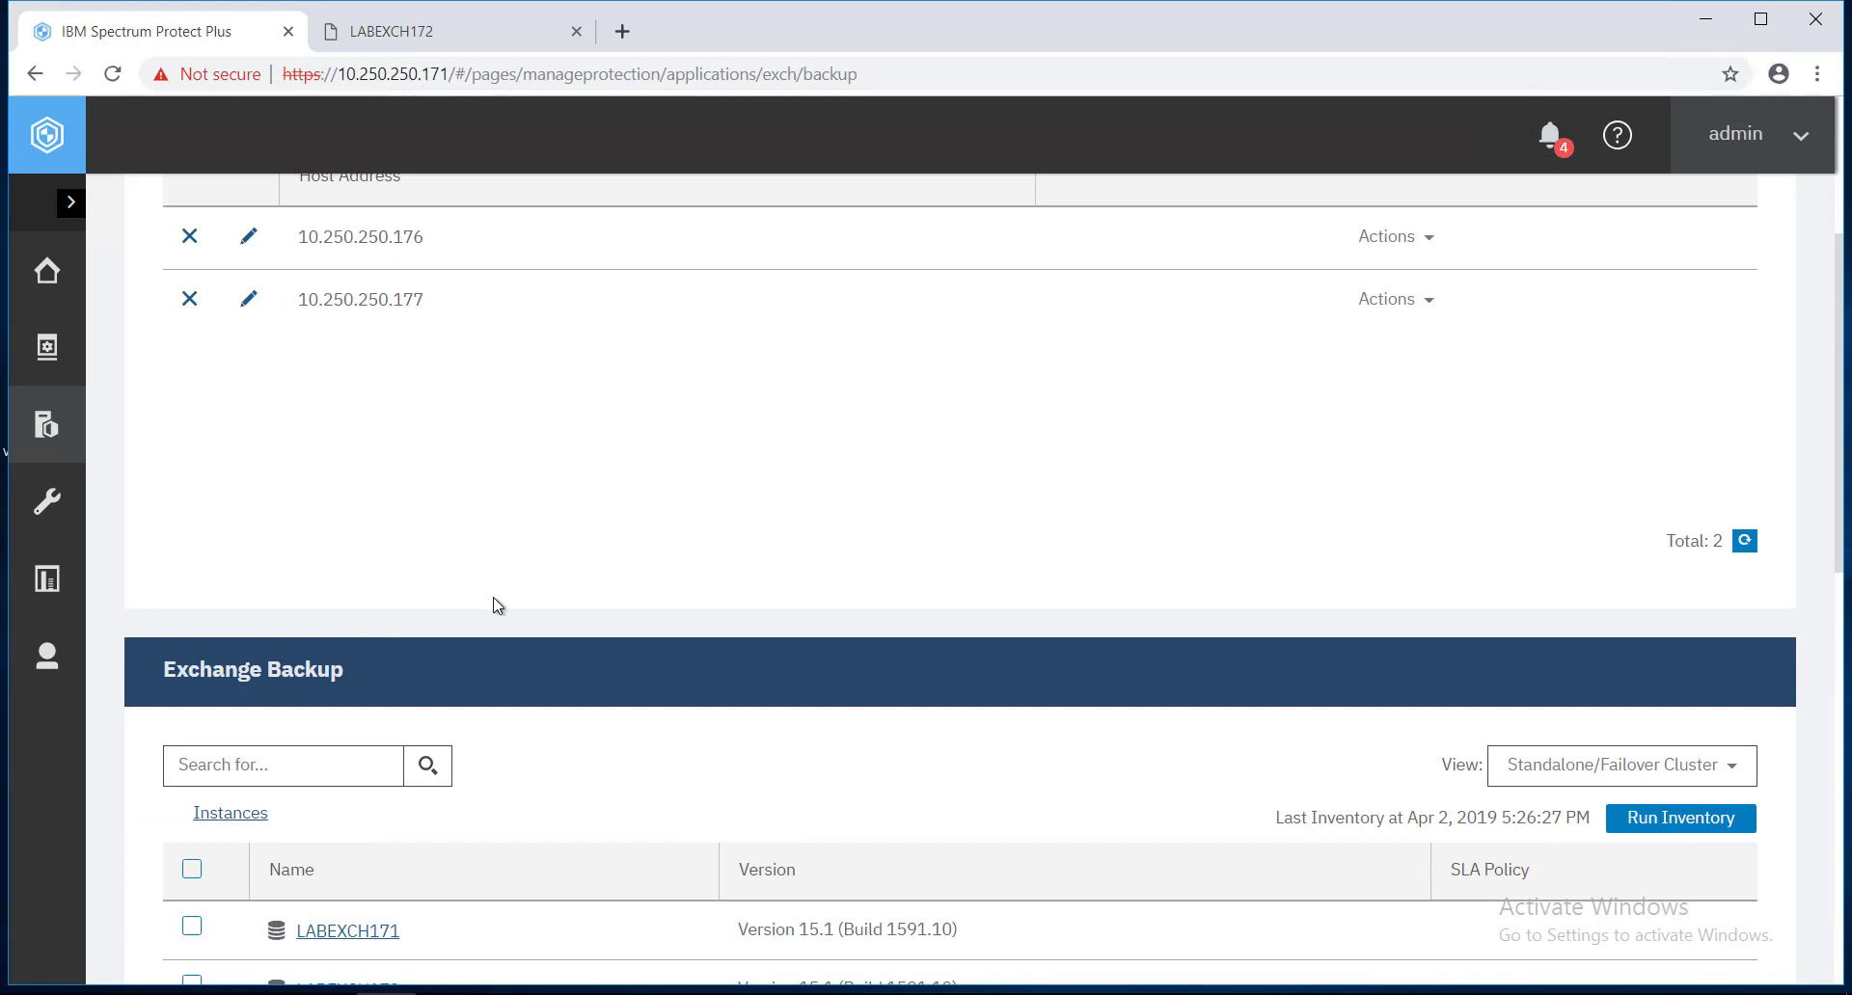
- Open the Actions dropdown for host 10.250.250.177 in the server list
{"action": "scroll", "coordinate": [511, 606], "scroll_direction": "up", "scroll_amount": 1}
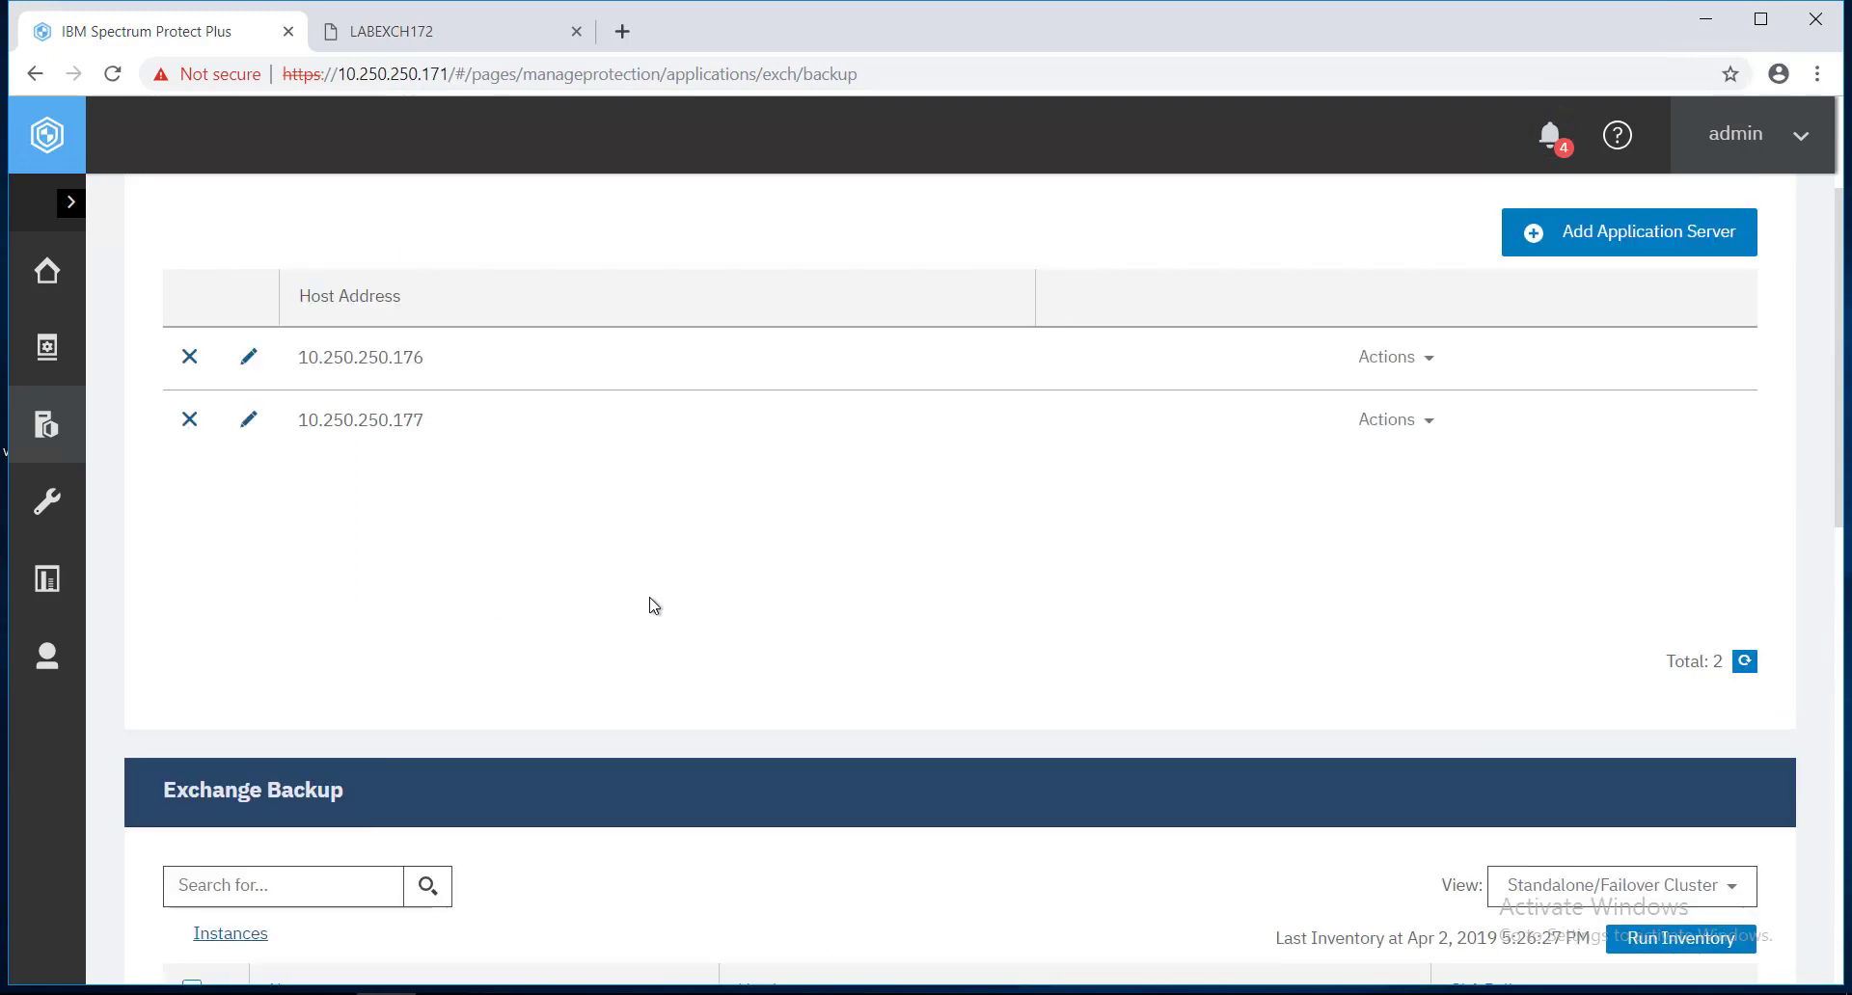
{"action": "scroll", "coordinate": [653, 605], "scroll_direction": "up", "scroll_amount": 1}
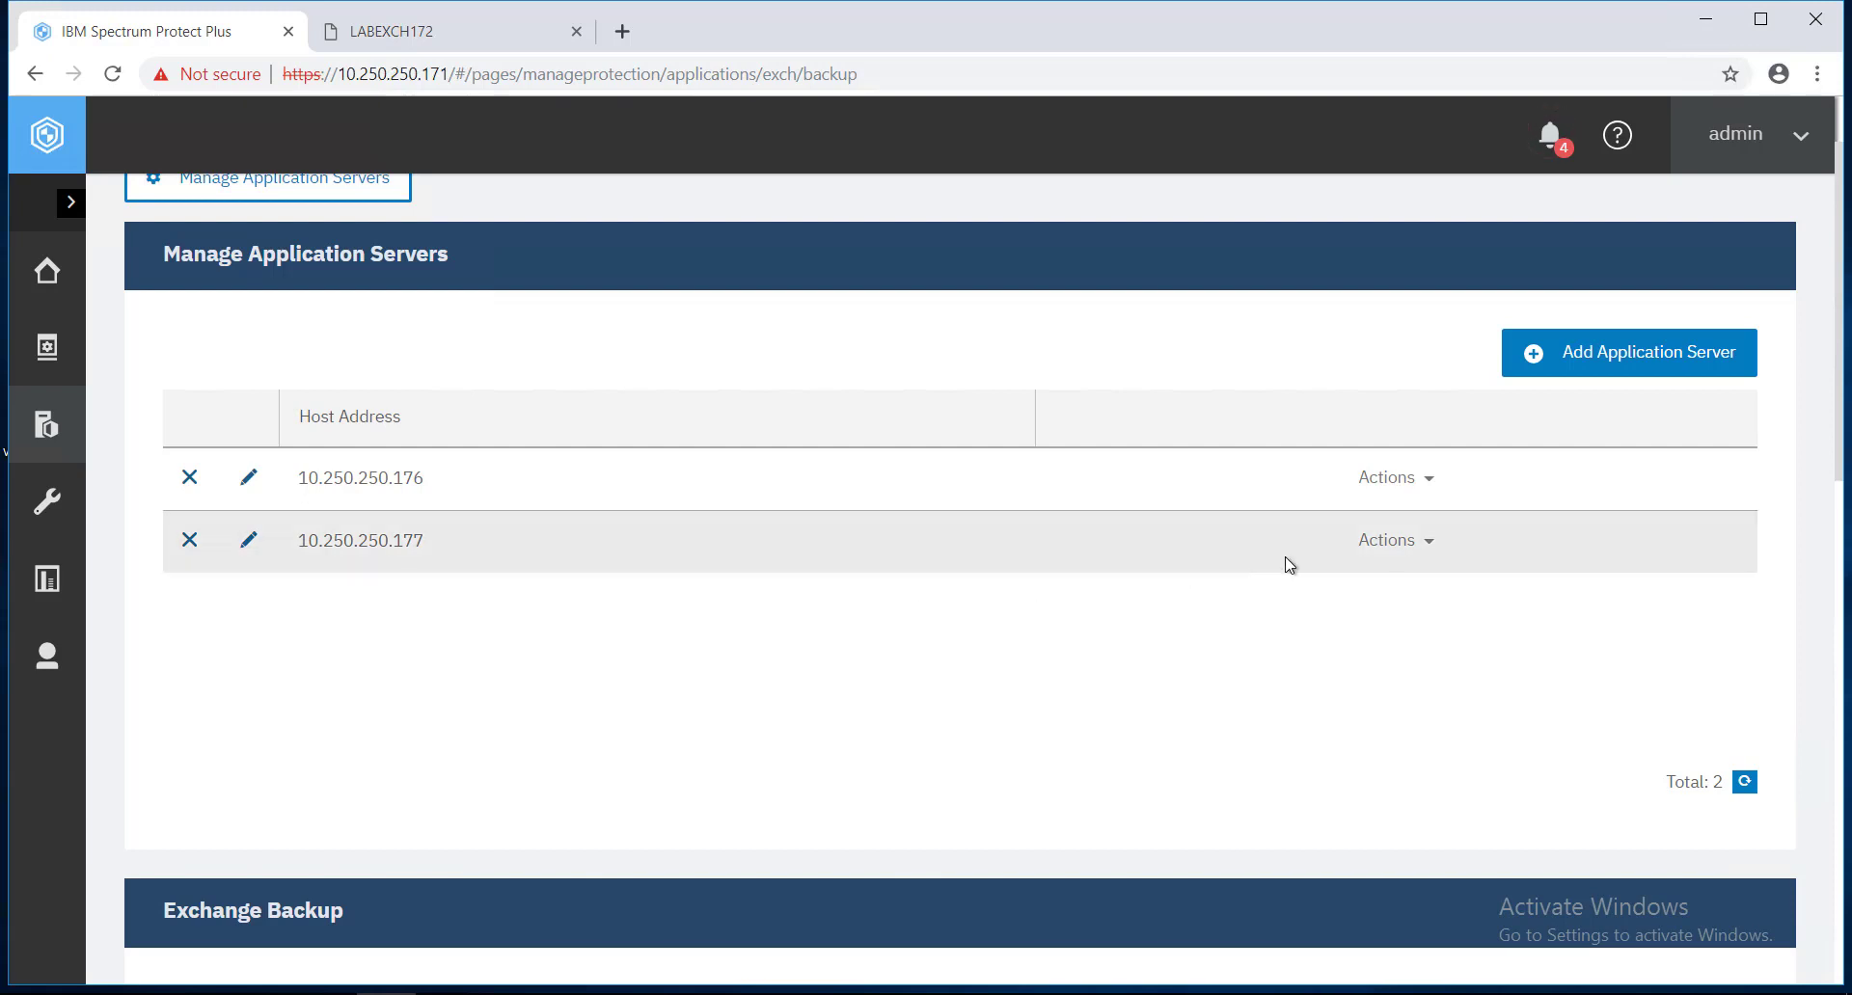
{"action": "left_click", "coordinate": [1374, 551]}
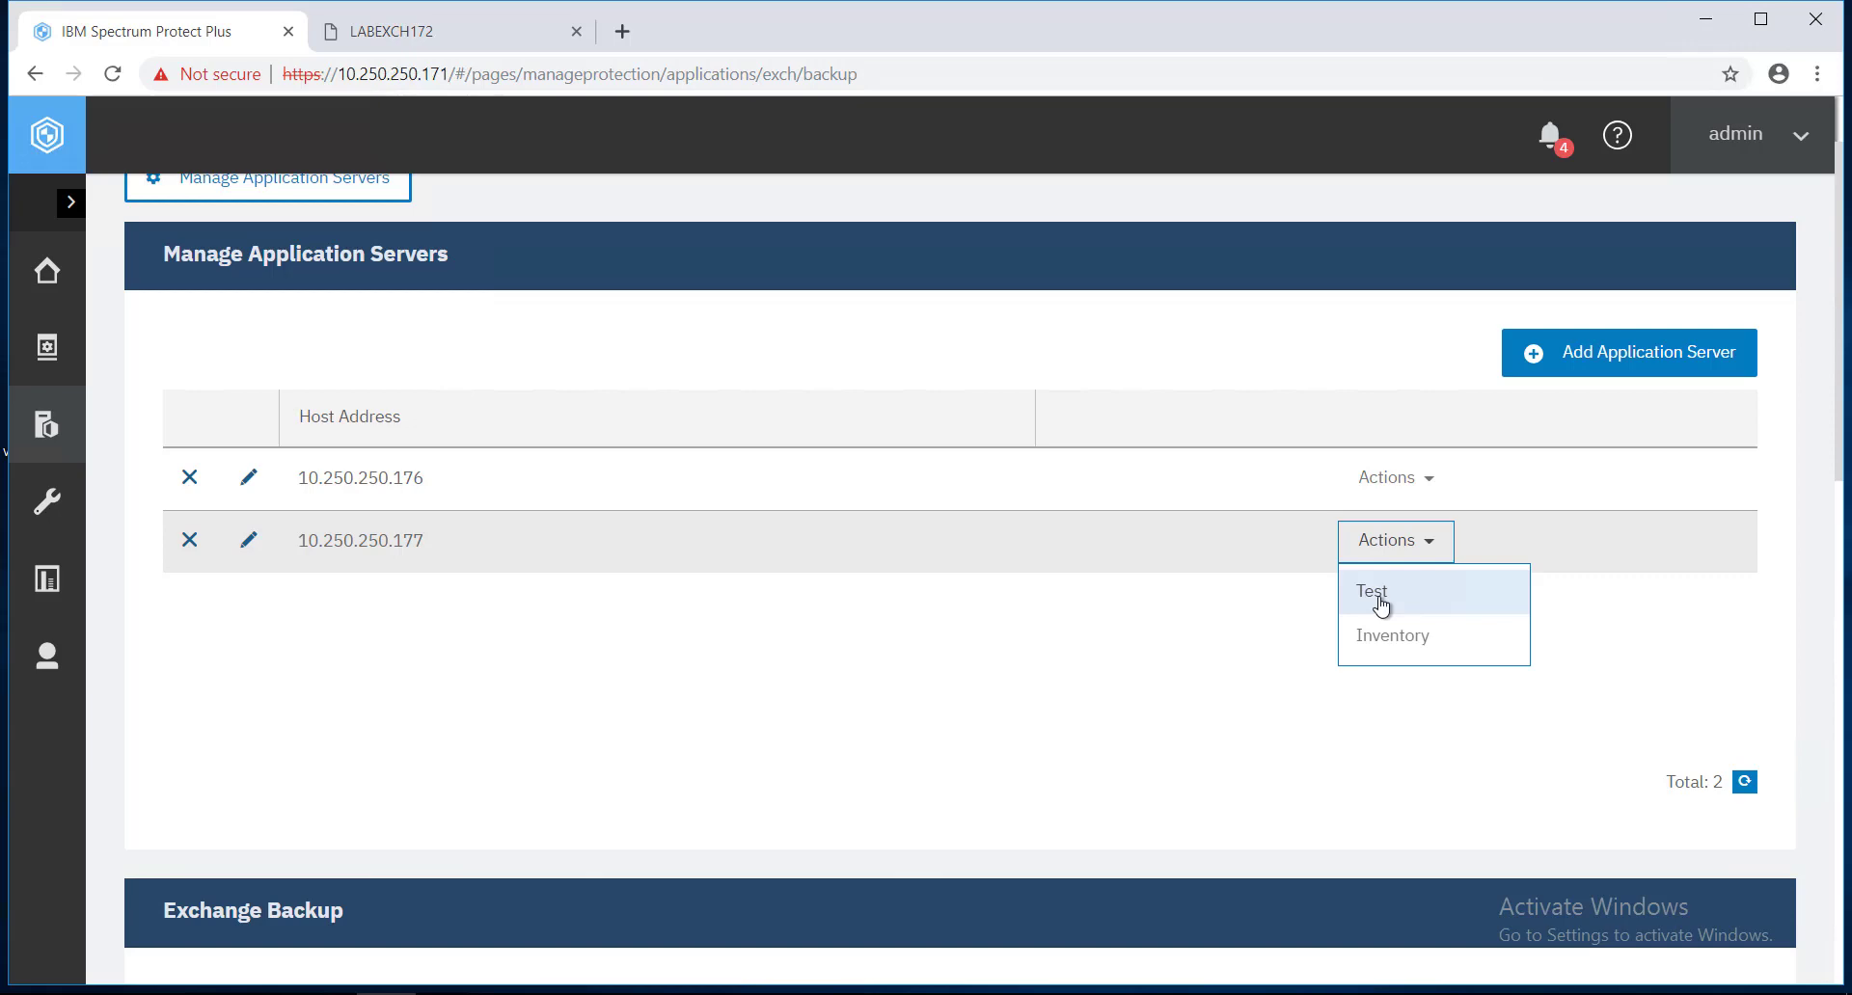
- Test the connection to 10.250.250.177, then cancel the test after the checks pass
{"action": "left_click", "coordinate": [1381, 606]}
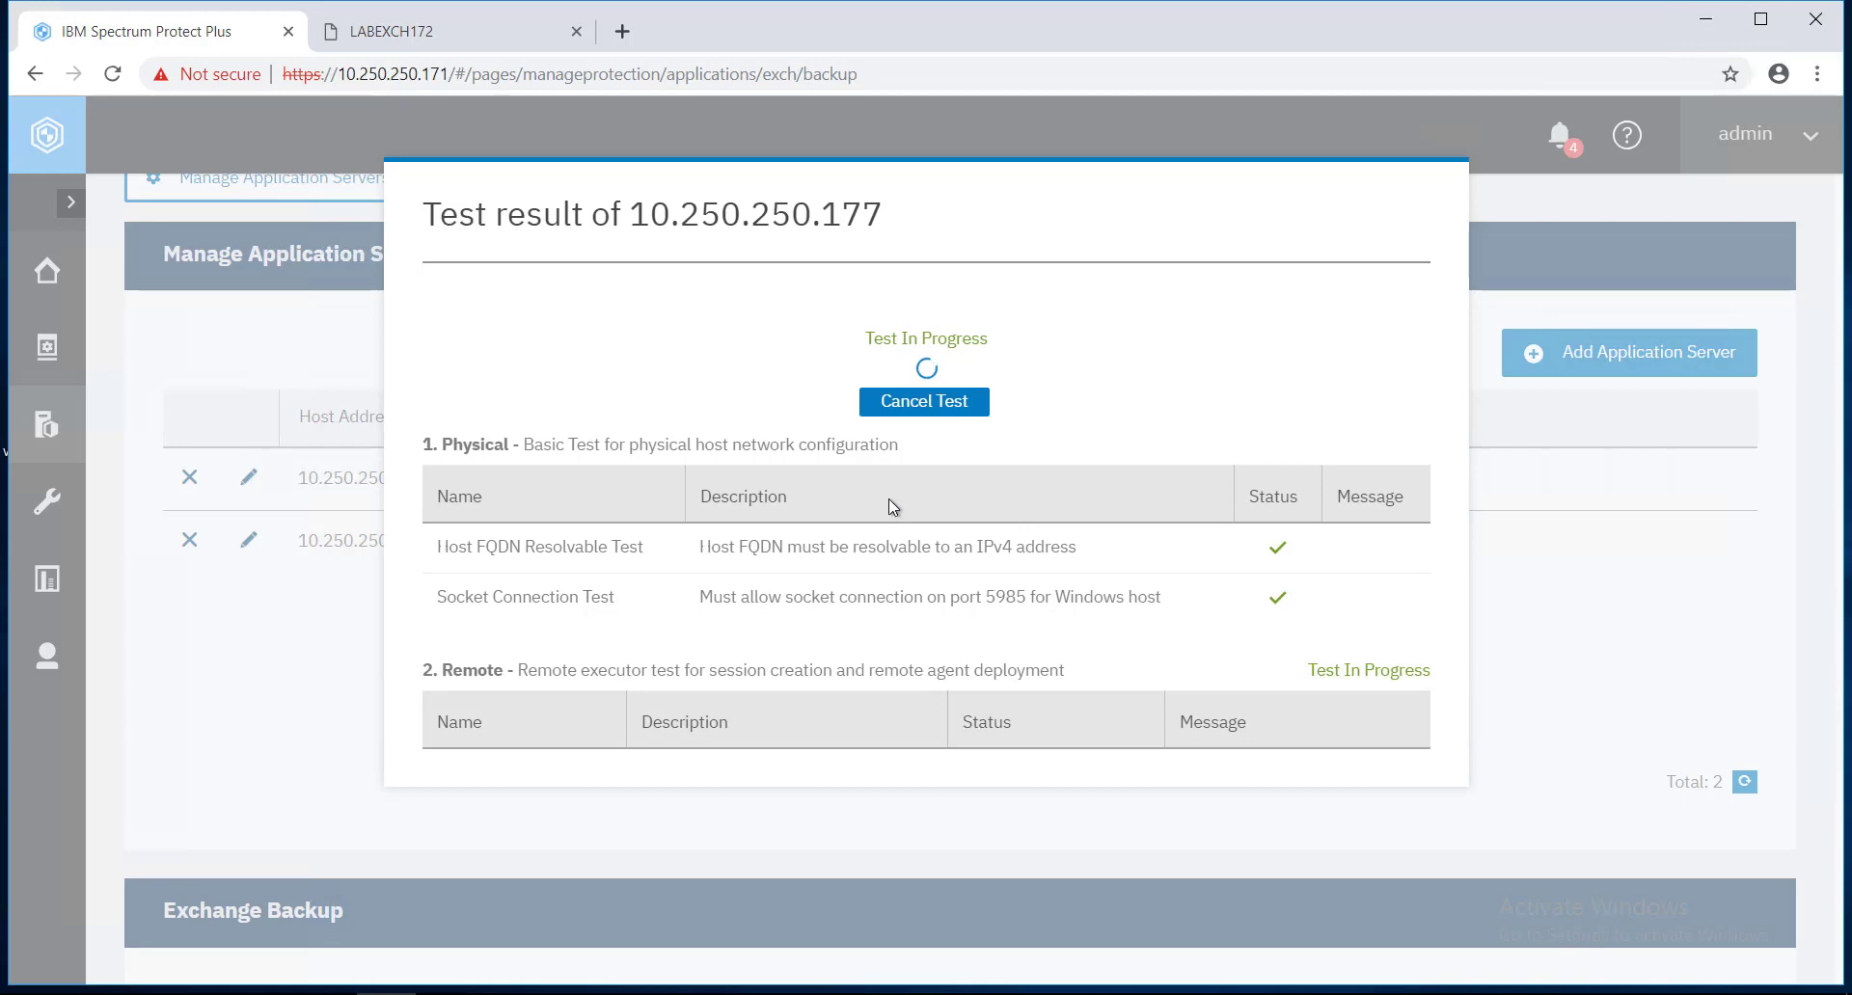
{"action": "left_click", "coordinate": [938, 409]}
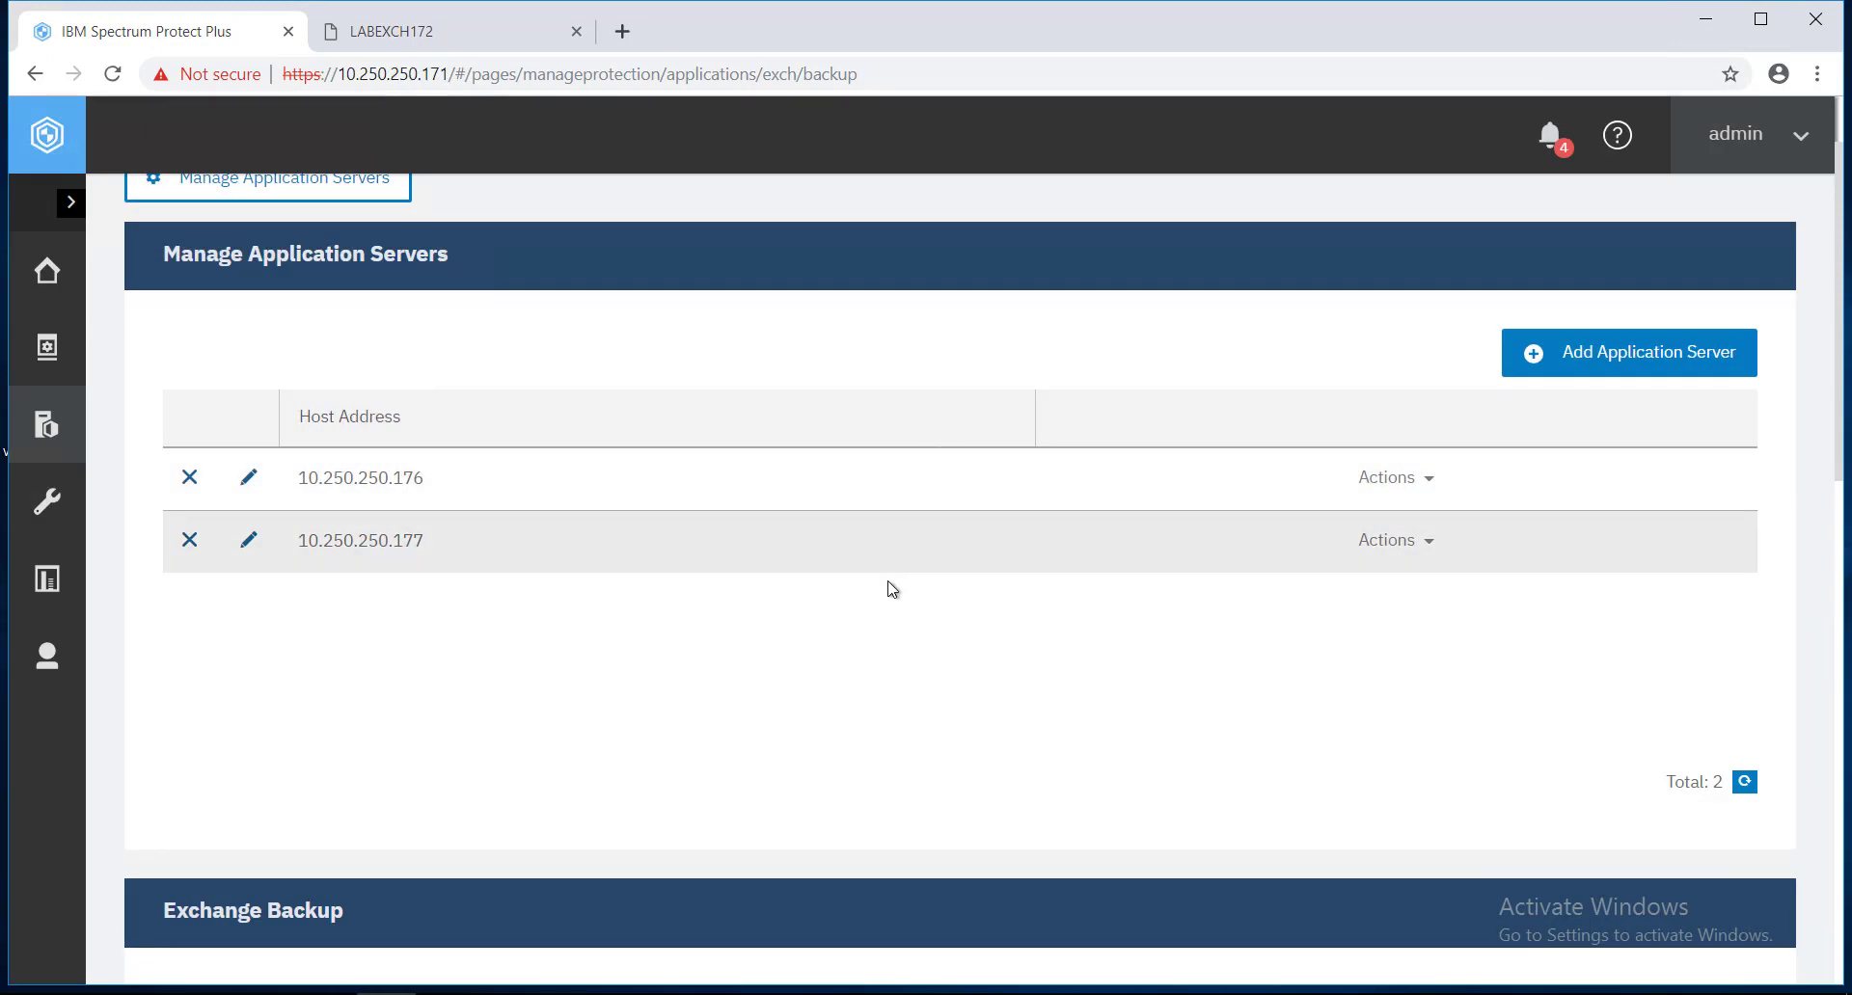
- Scroll down to the Exchange Backup list of LABEXCH171 and LABEXCH172 and select the search box
{"action": "scroll", "coordinate": [888, 586], "scroll_direction": "down", "scroll_amount": 1}
{"action": "scroll", "coordinate": [893, 589], "scroll_direction": "down", "scroll_amount": 1}
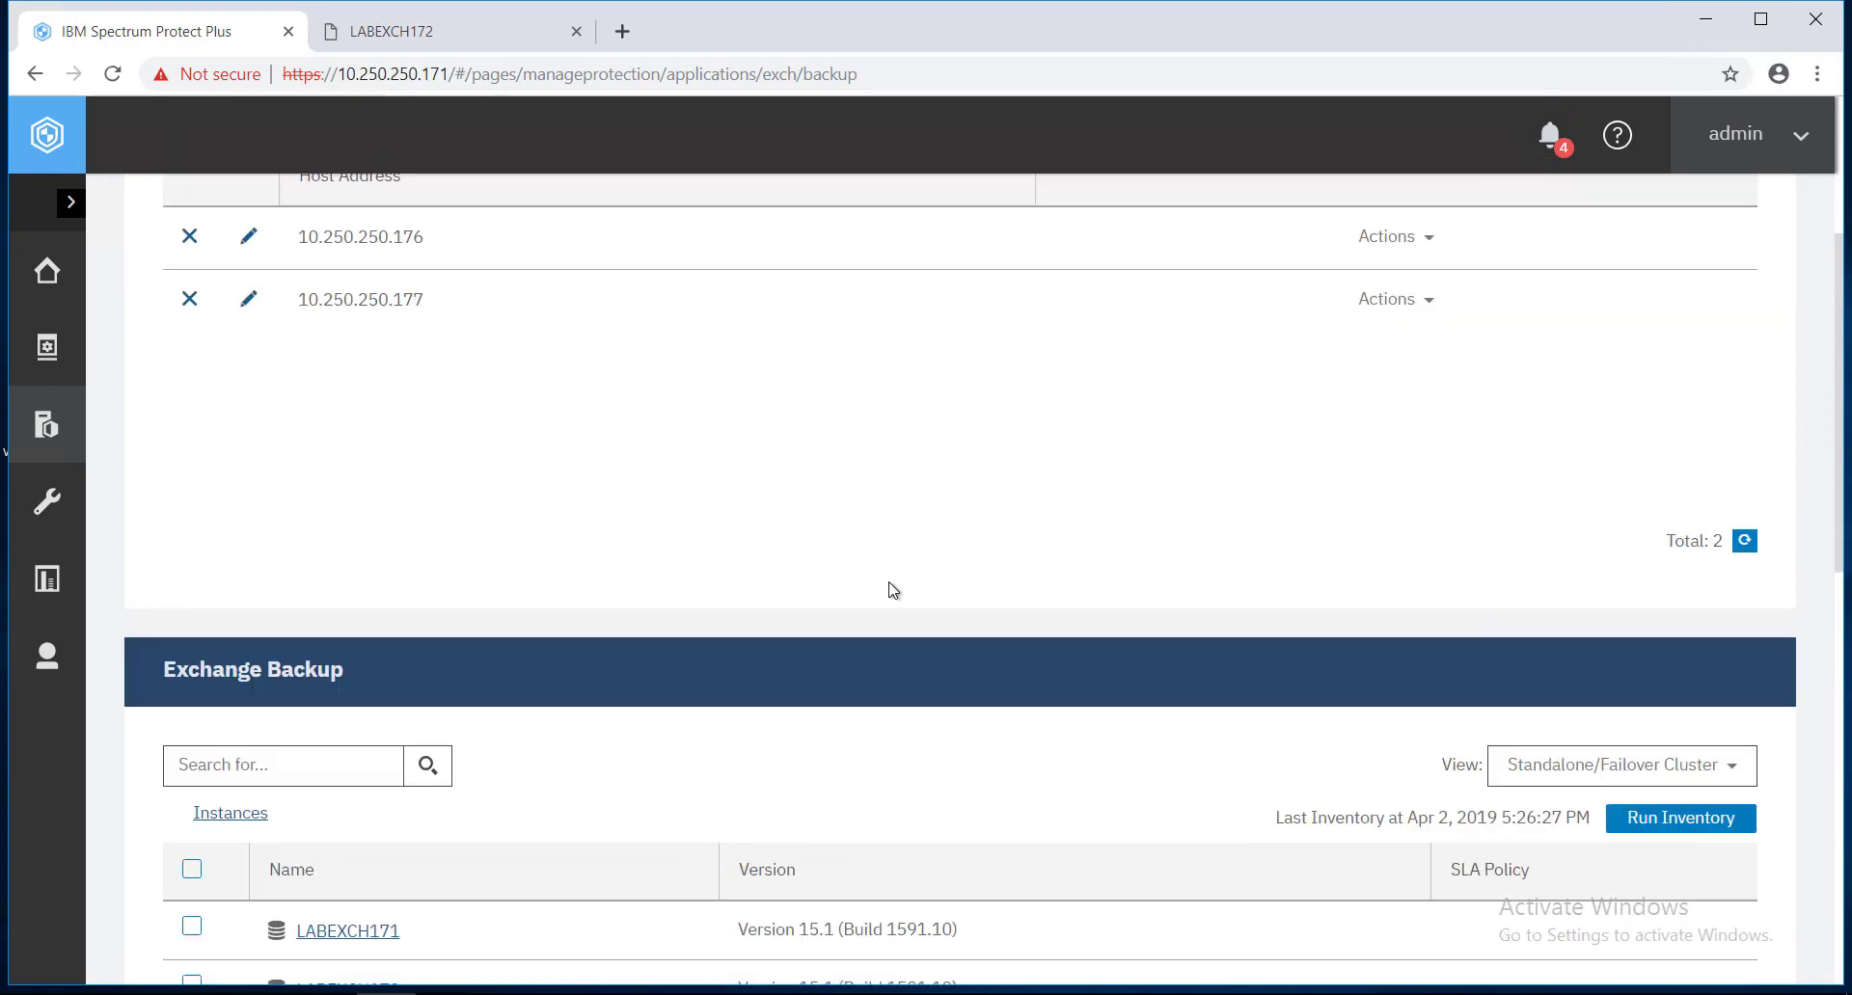
{"action": "scroll", "coordinate": [893, 590], "scroll_direction": "down", "scroll_amount": 1}
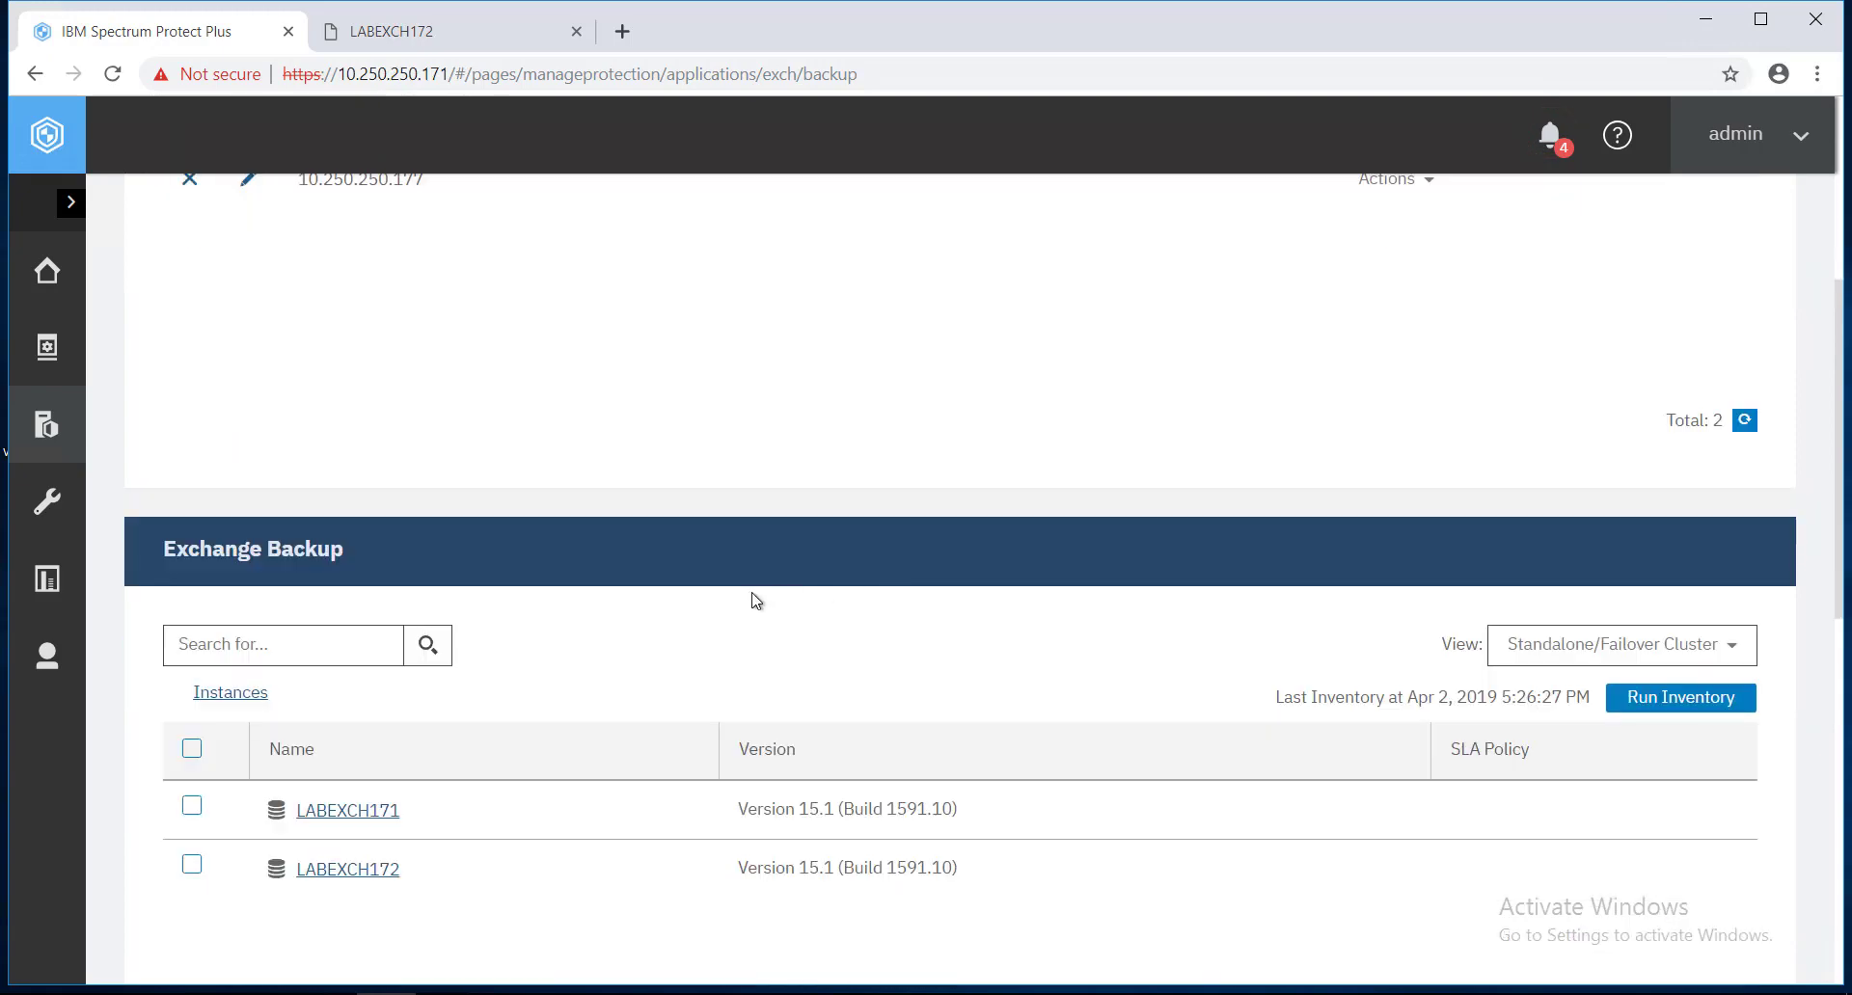
{"action": "scroll", "coordinate": [764, 608], "scroll_direction": "down", "scroll_amount": 1}
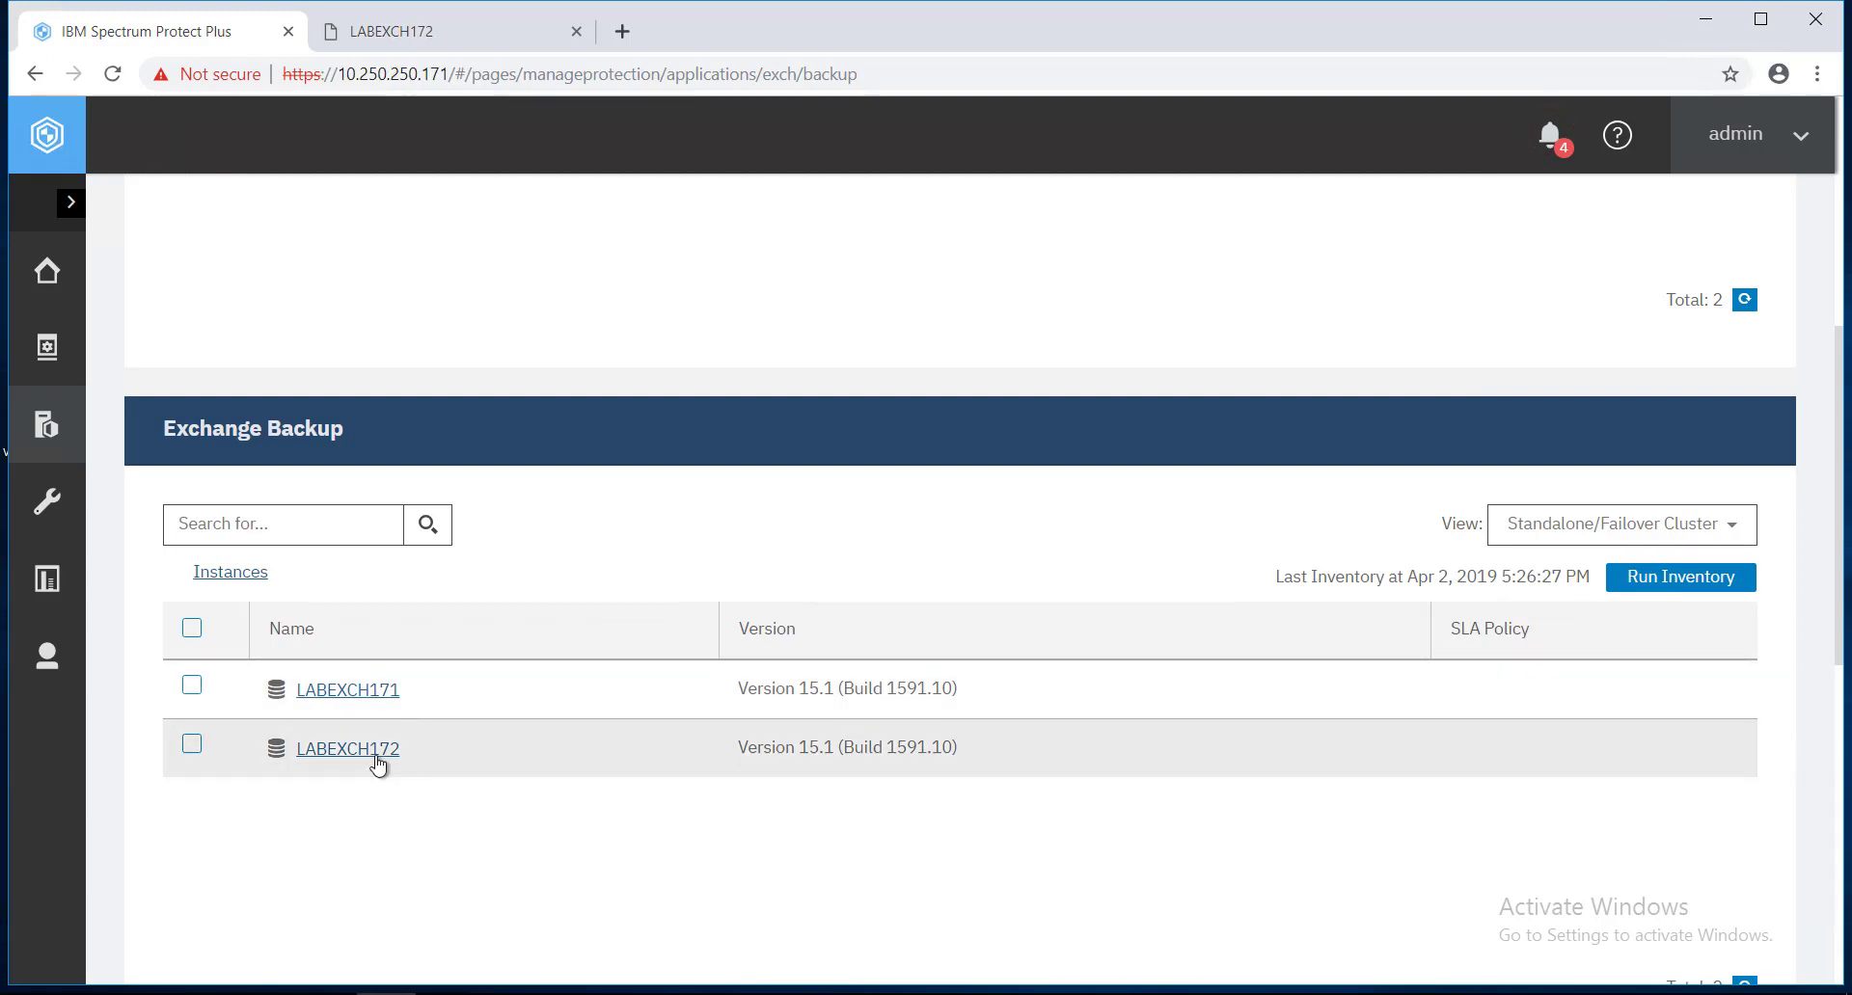
{"action": "left_click", "coordinate": [270, 530]}
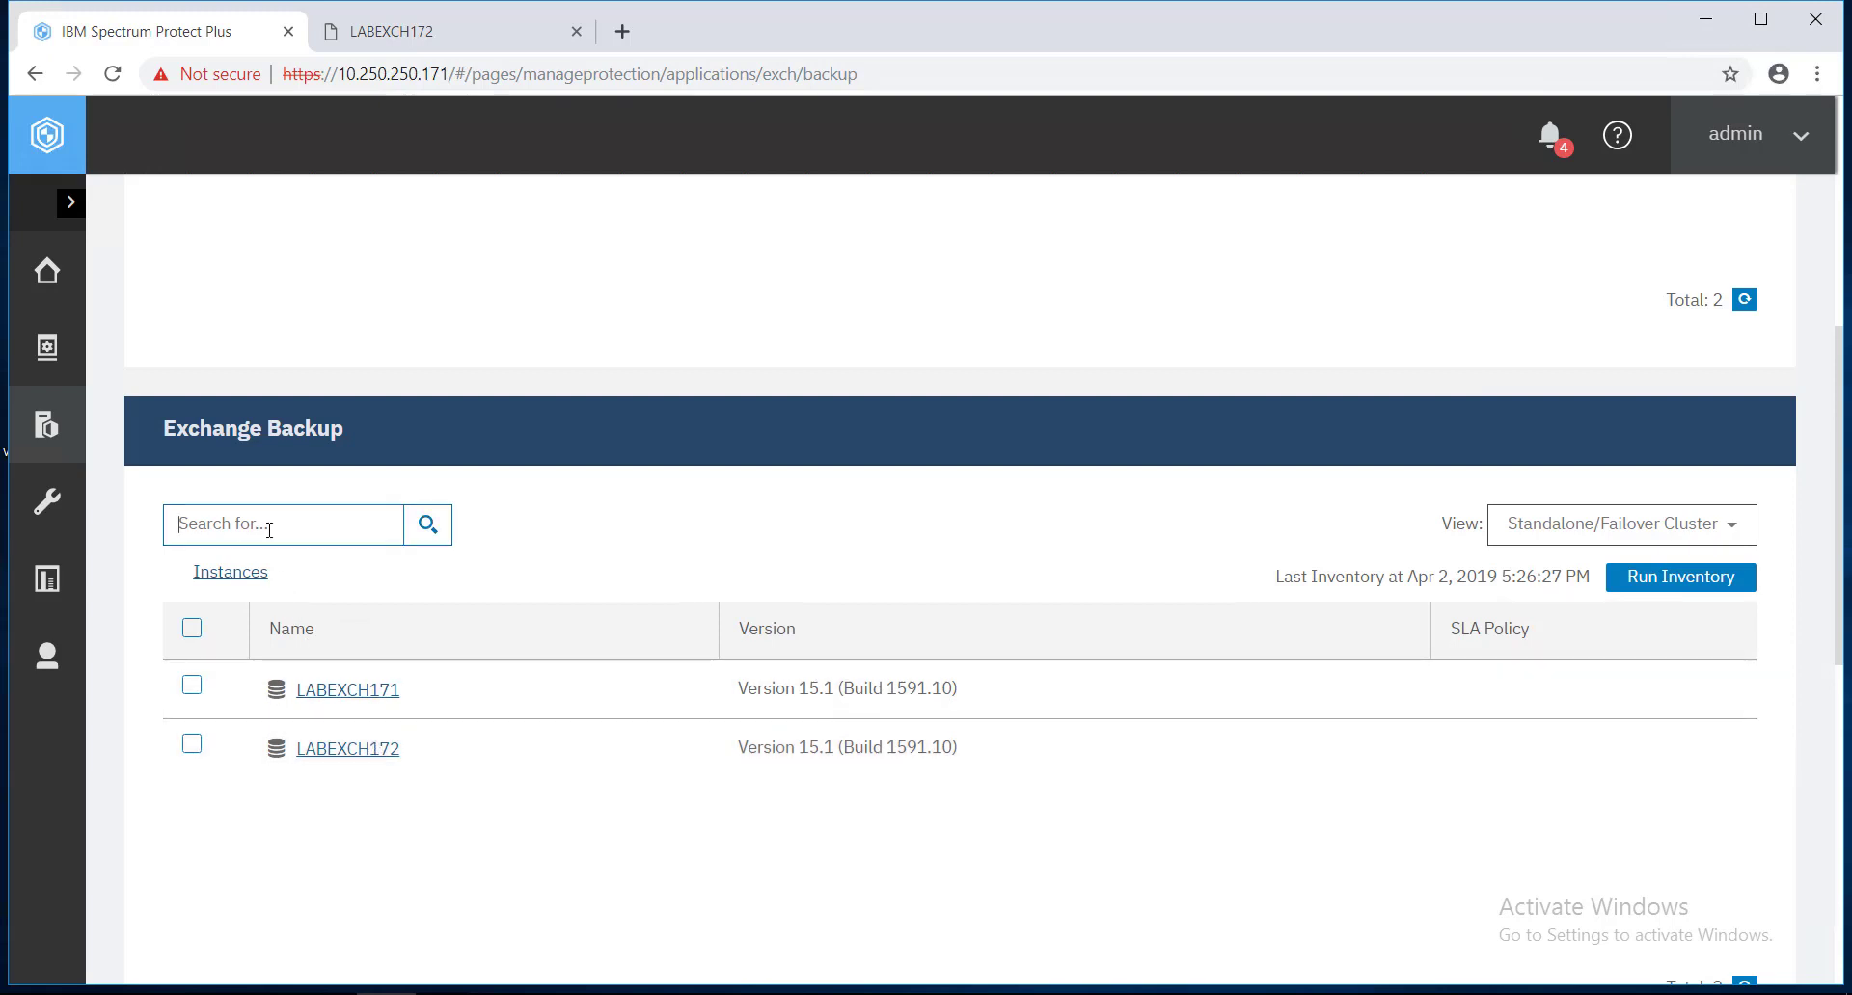
- Search for SPP, then switch the view back to the Exchange instances list
{"action": "type", "text": "SPP"}
{"action": "left_click", "coordinate": [426, 530]}
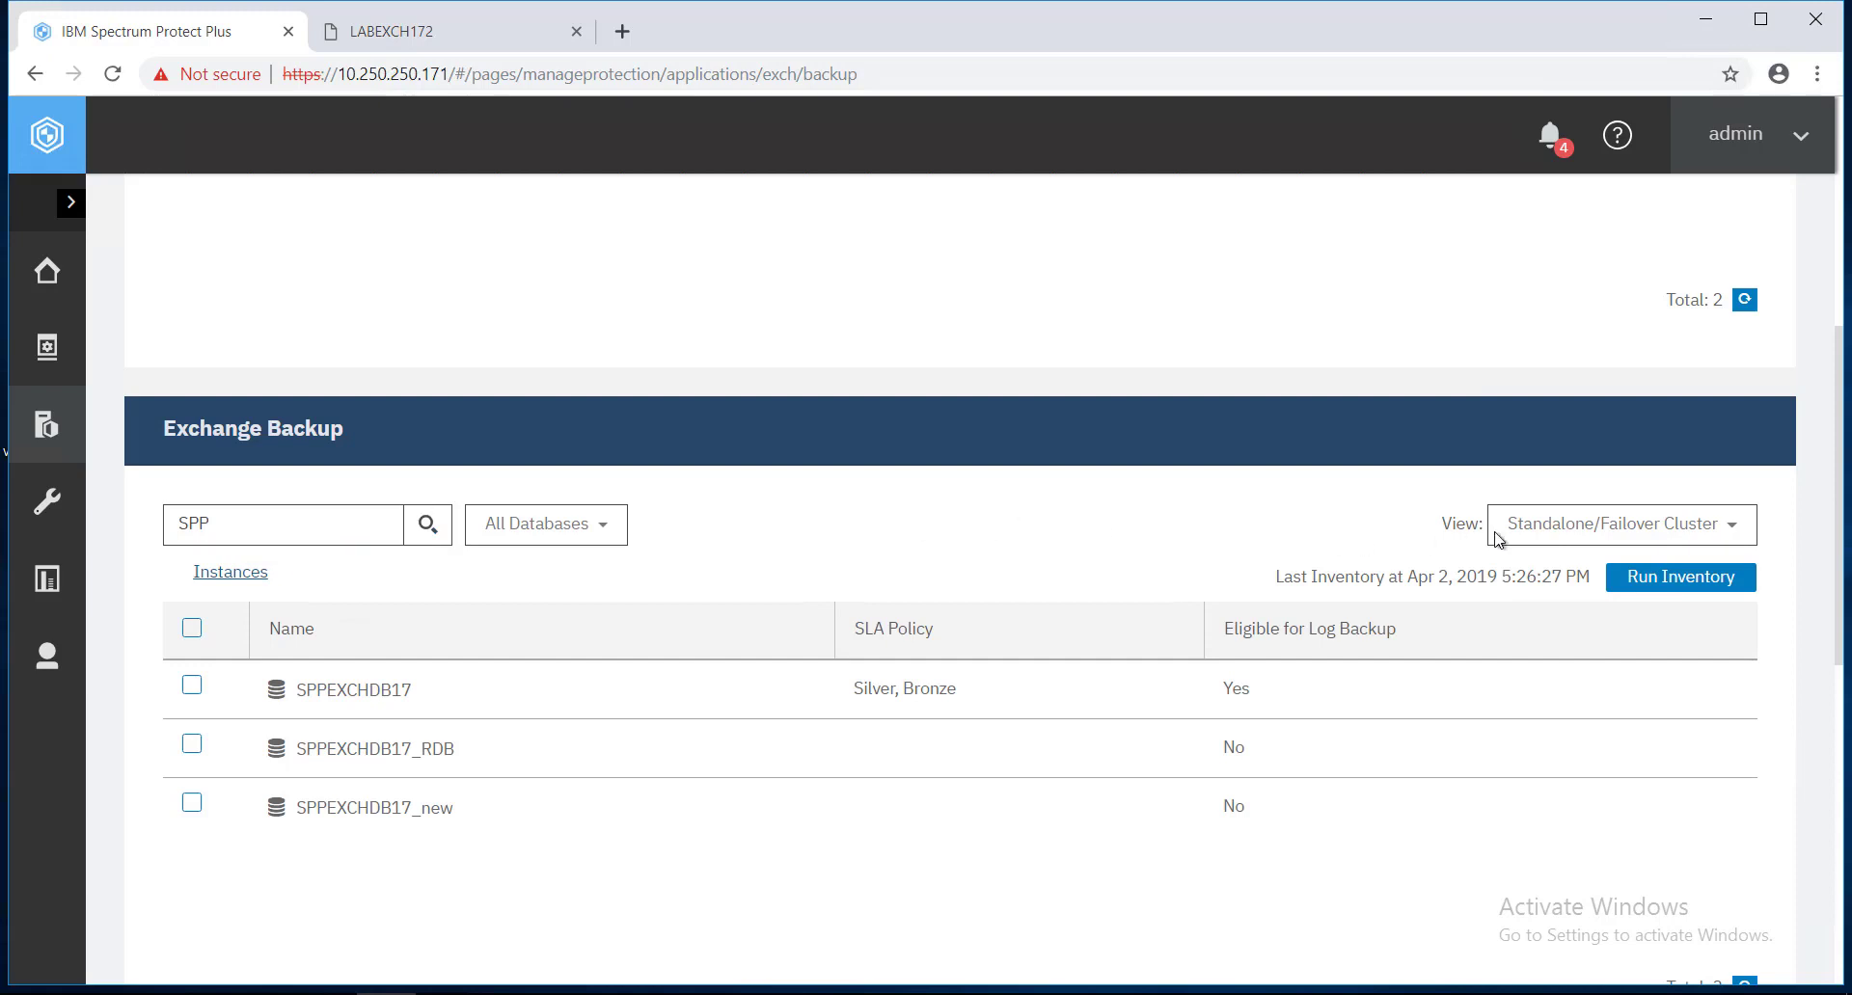
{"action": "left_click", "coordinate": [1537, 530]}
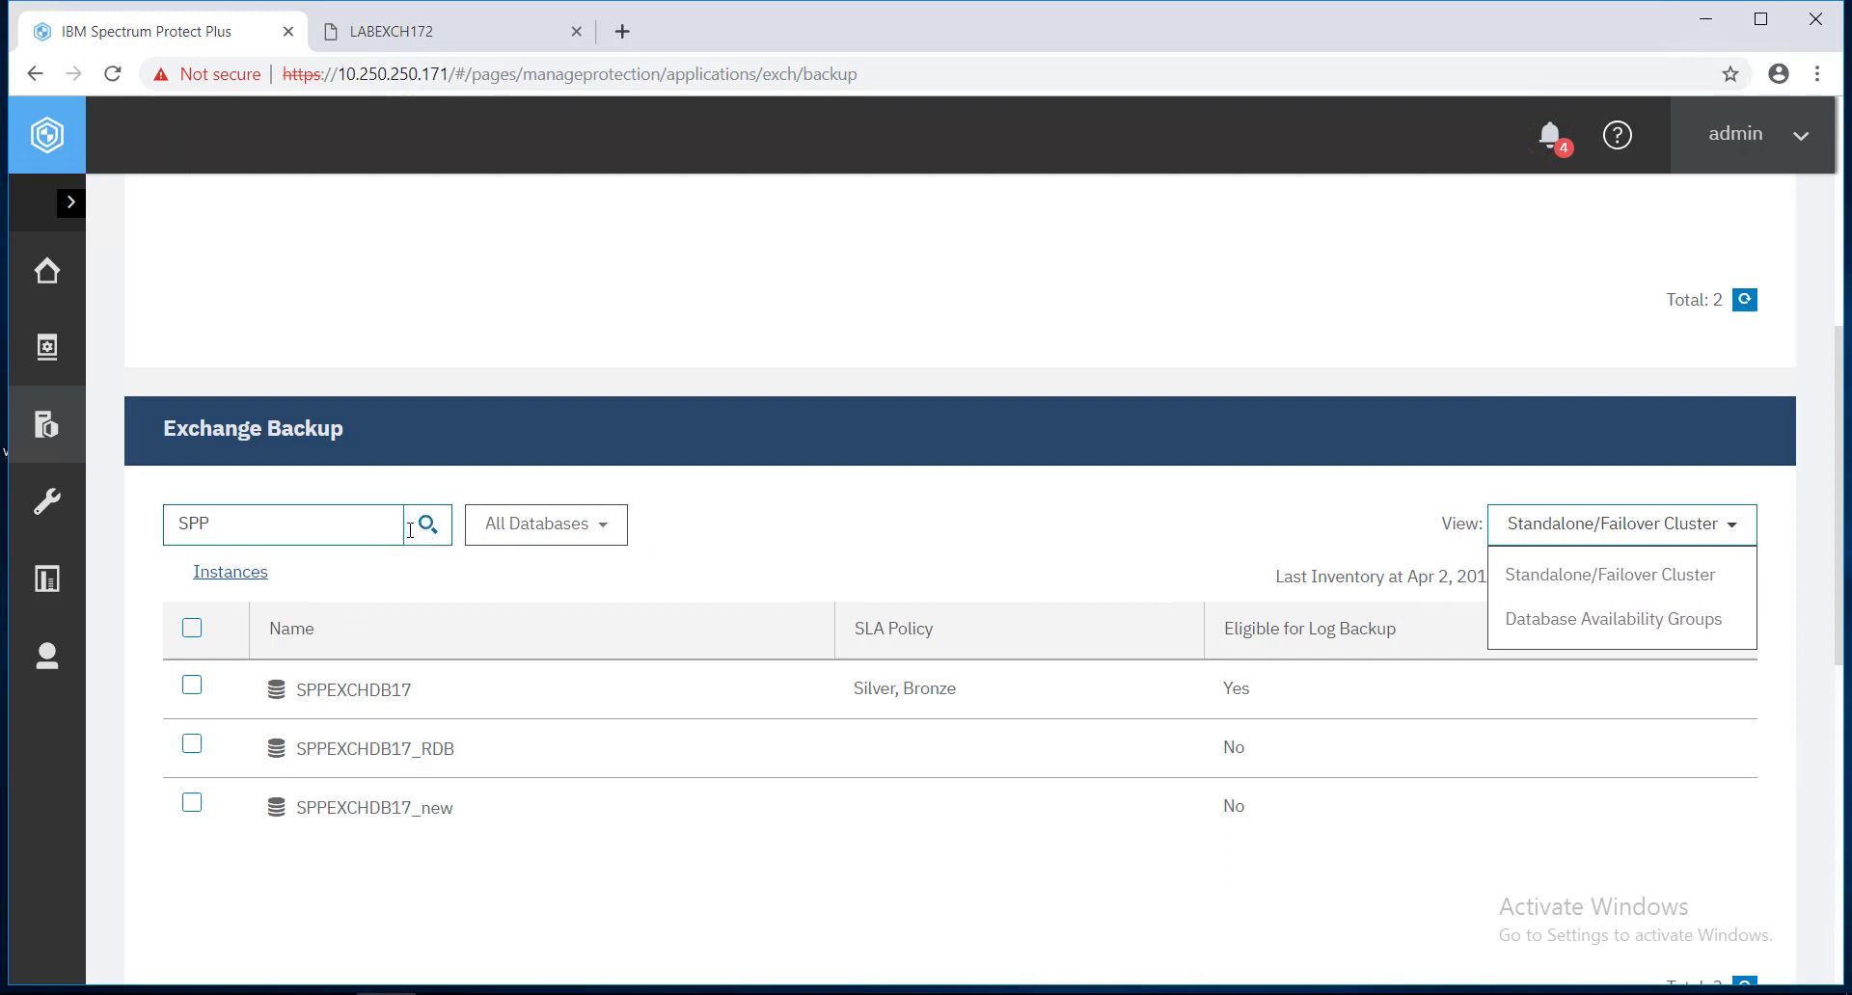
{"action": "left_click", "coordinate": [257, 576]}
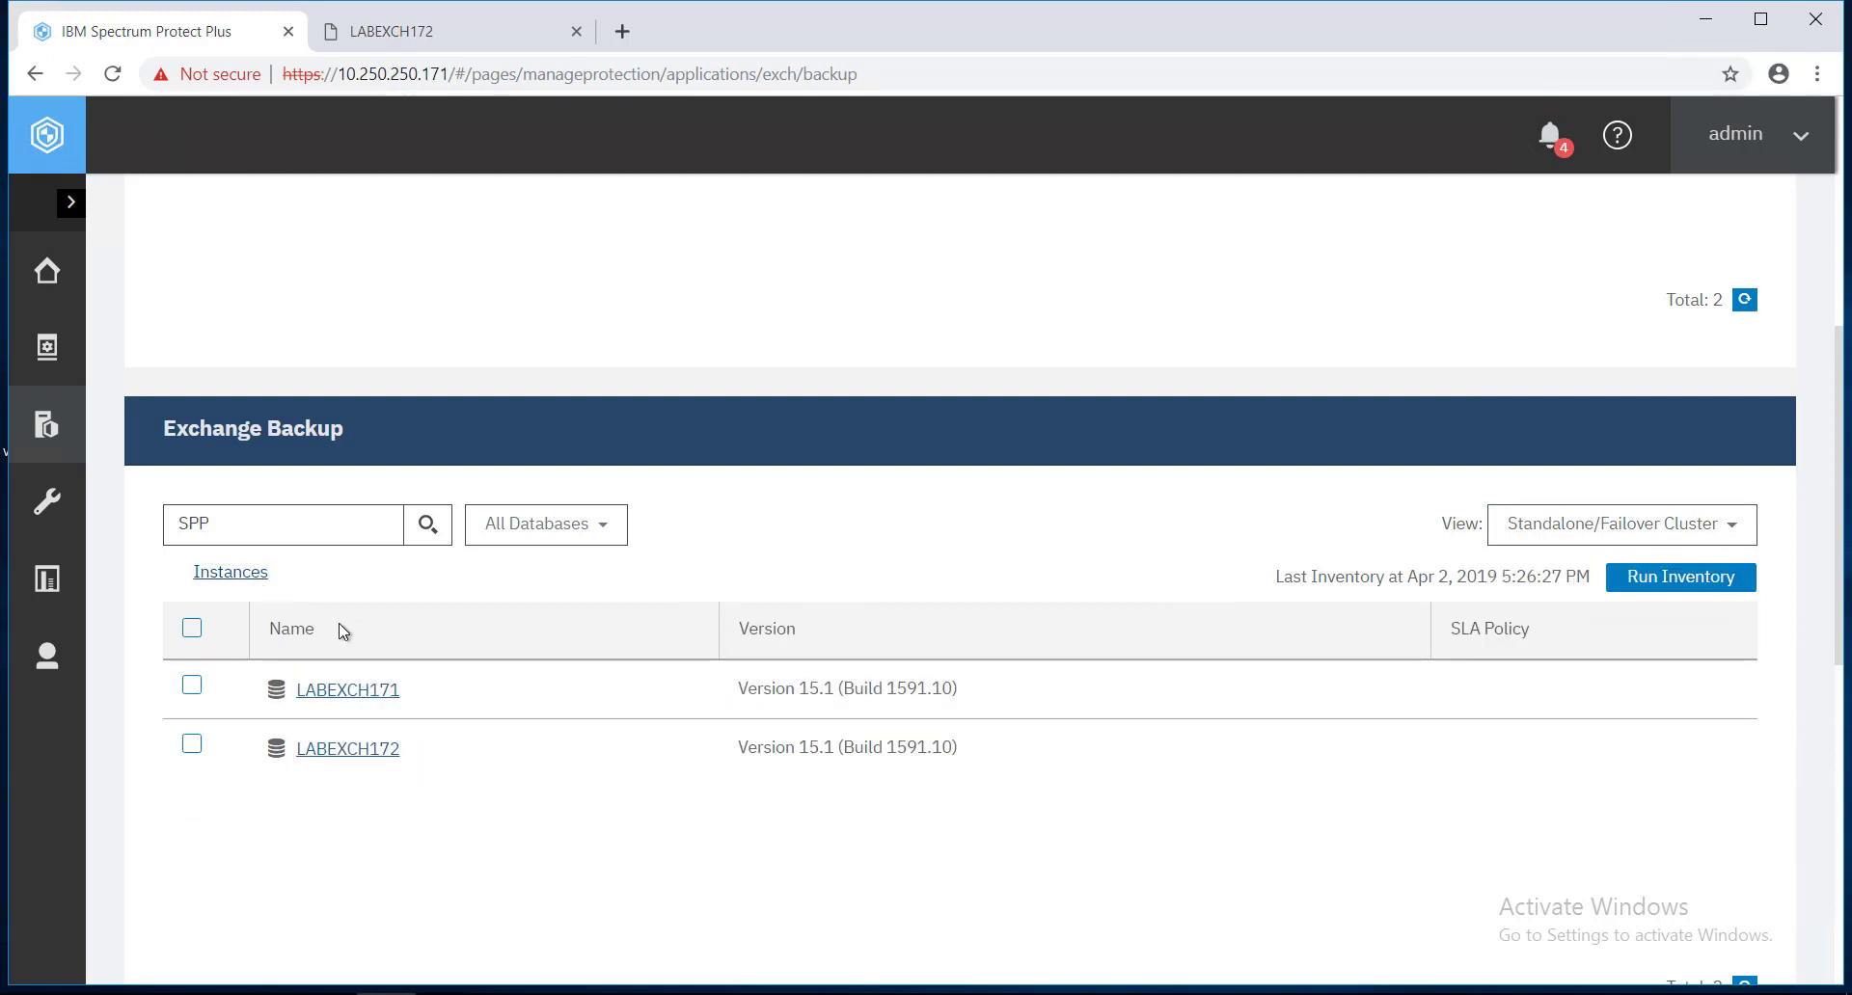
- Open instance LABEXCH171 and select the SPPEXCHDB17 database
{"action": "left_click", "coordinate": [355, 692]}
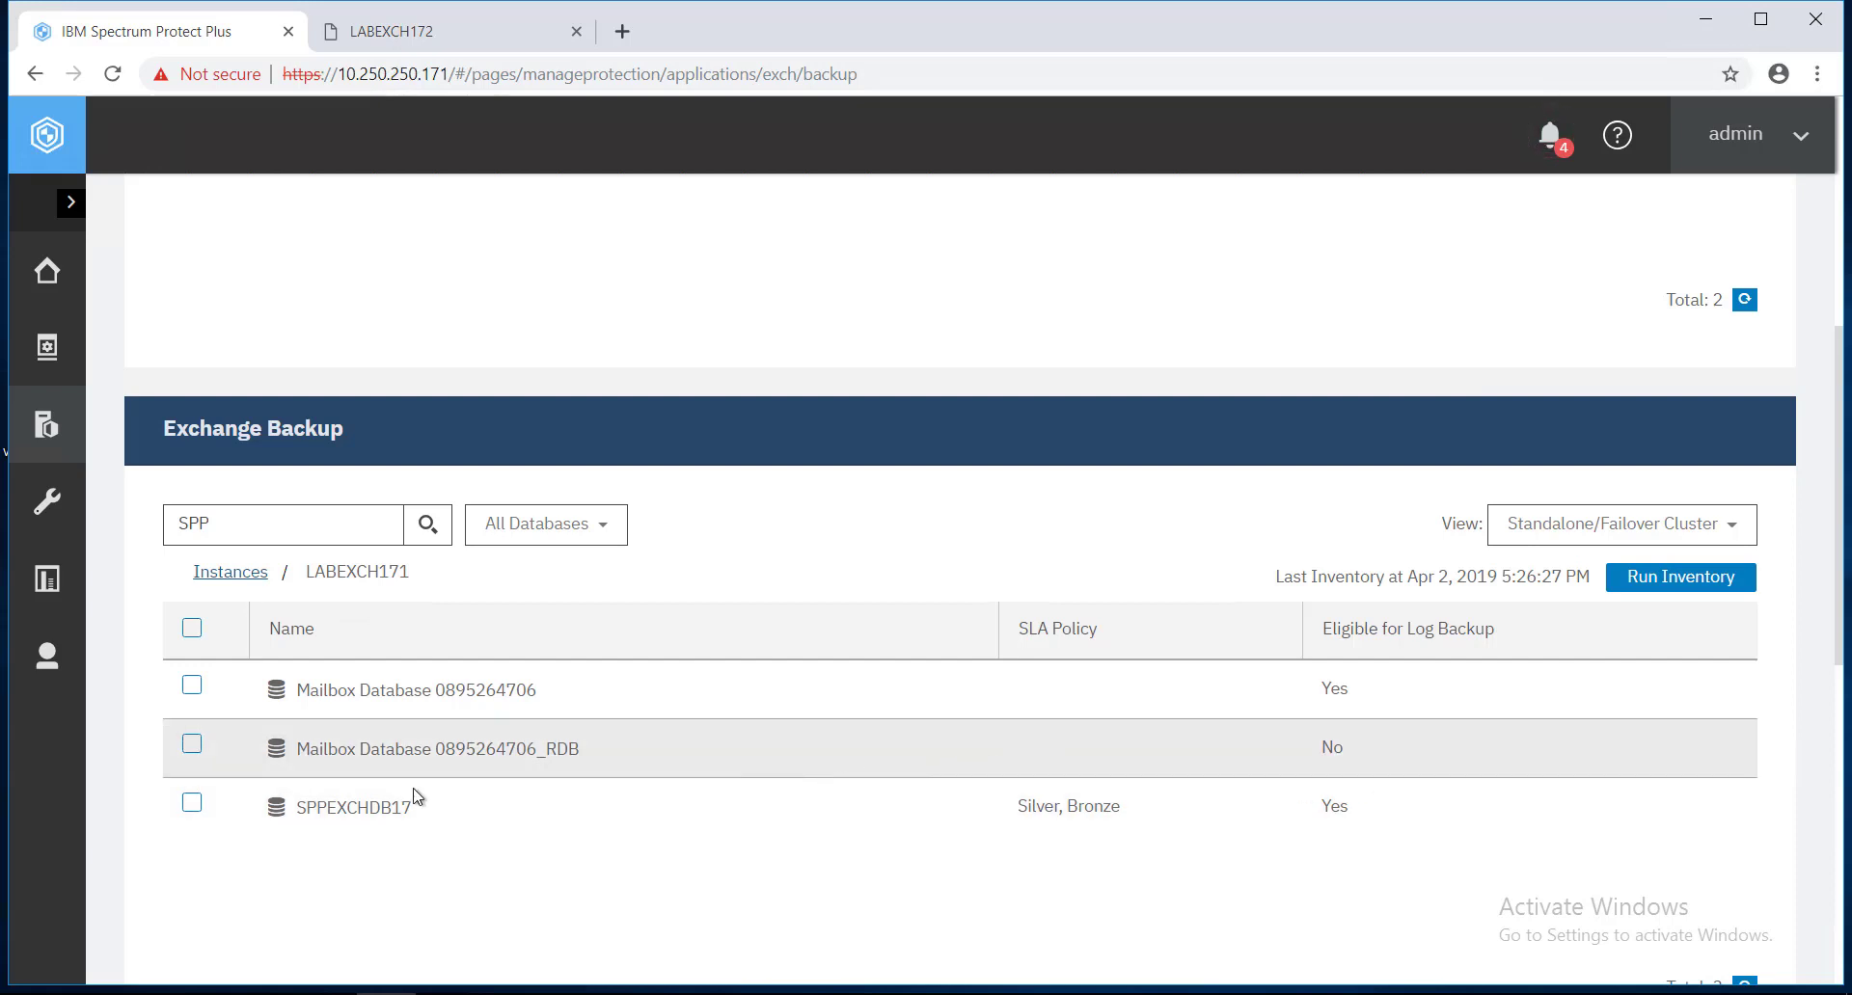
{"action": "left_click", "coordinate": [196, 804]}
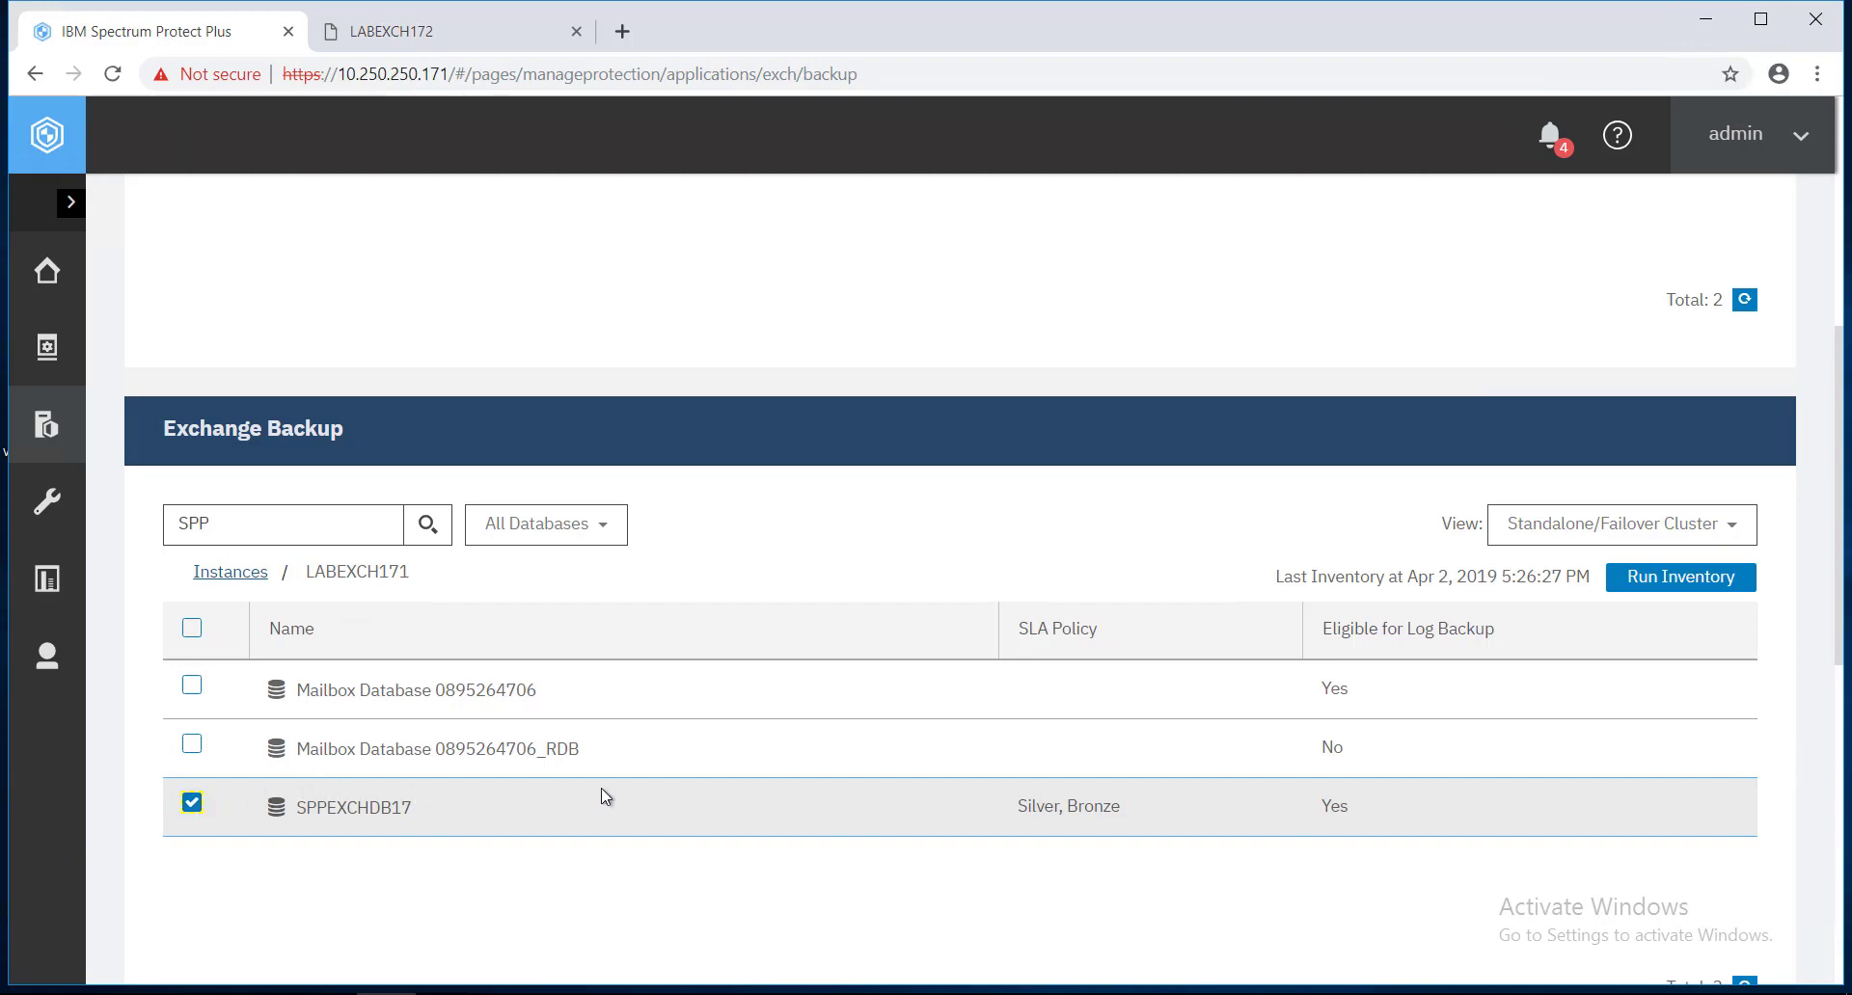
{"action": "scroll", "coordinate": [618, 781], "scroll_direction": "down", "scroll_amount": 3}
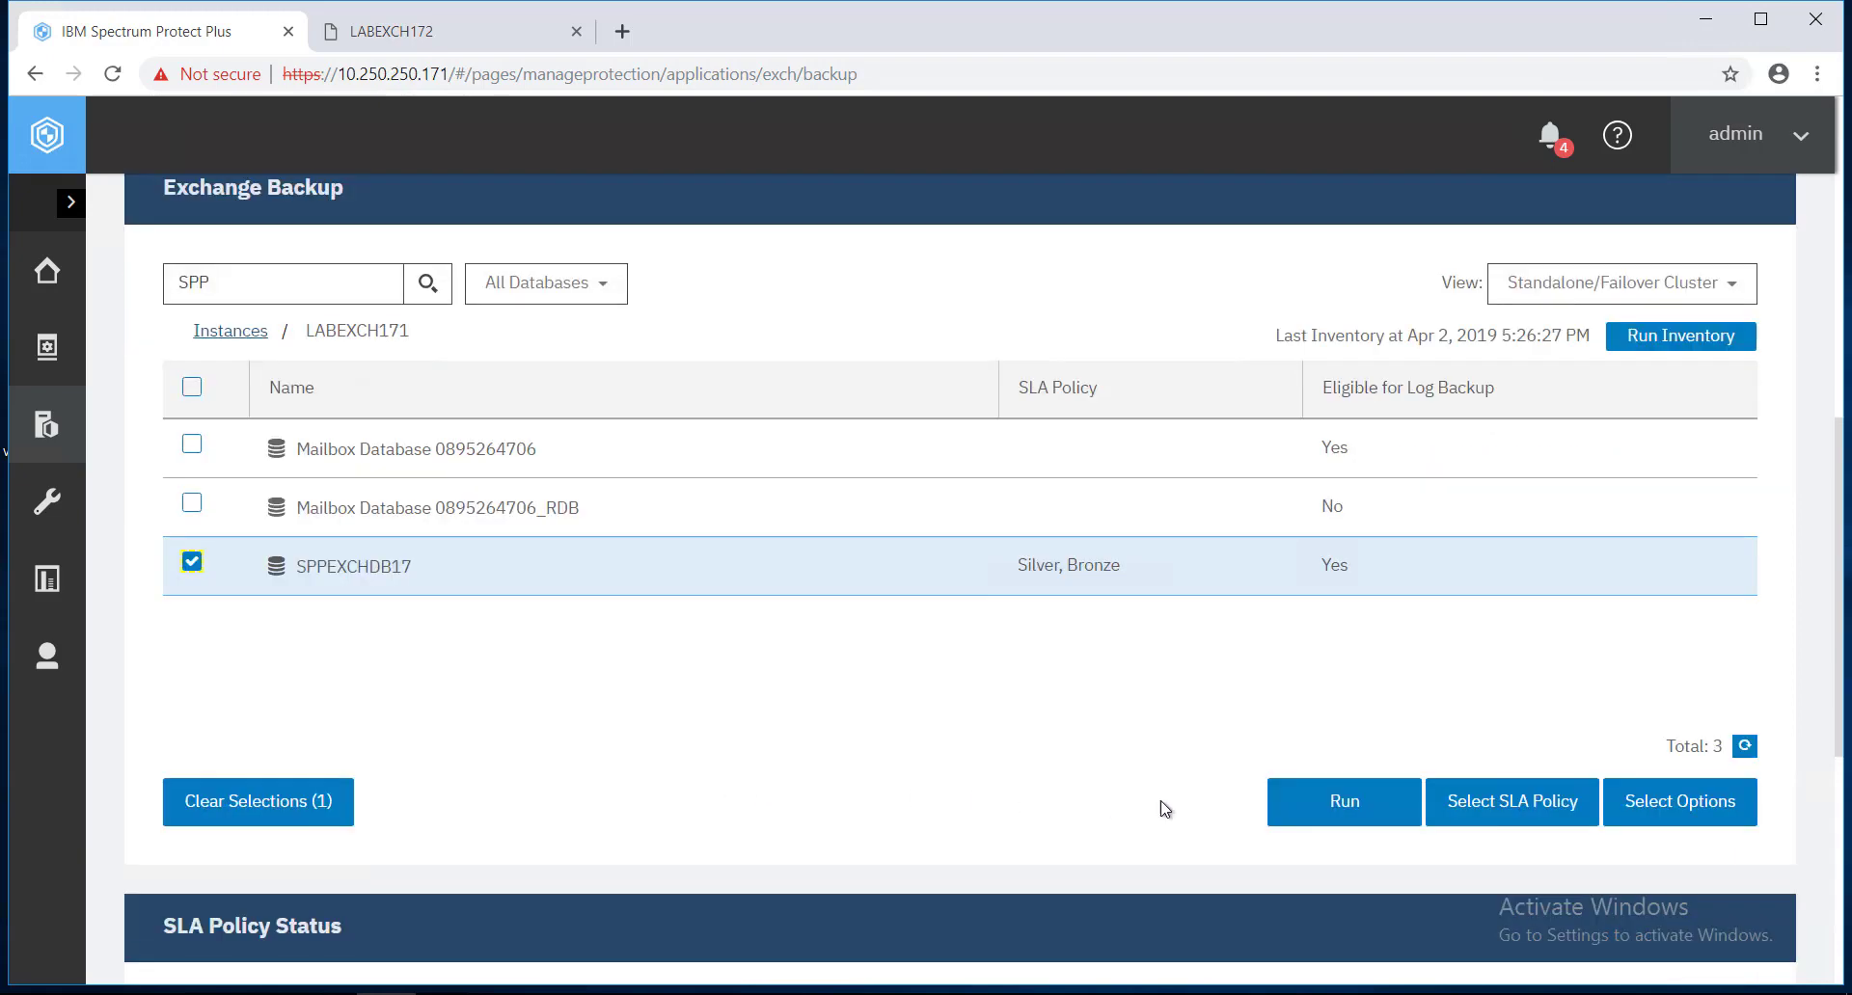
- Add Gold to SPPEXCHDB17's already-checked Silver and Bronze SLA policies
{"action": "left_click", "coordinate": [1472, 813]}
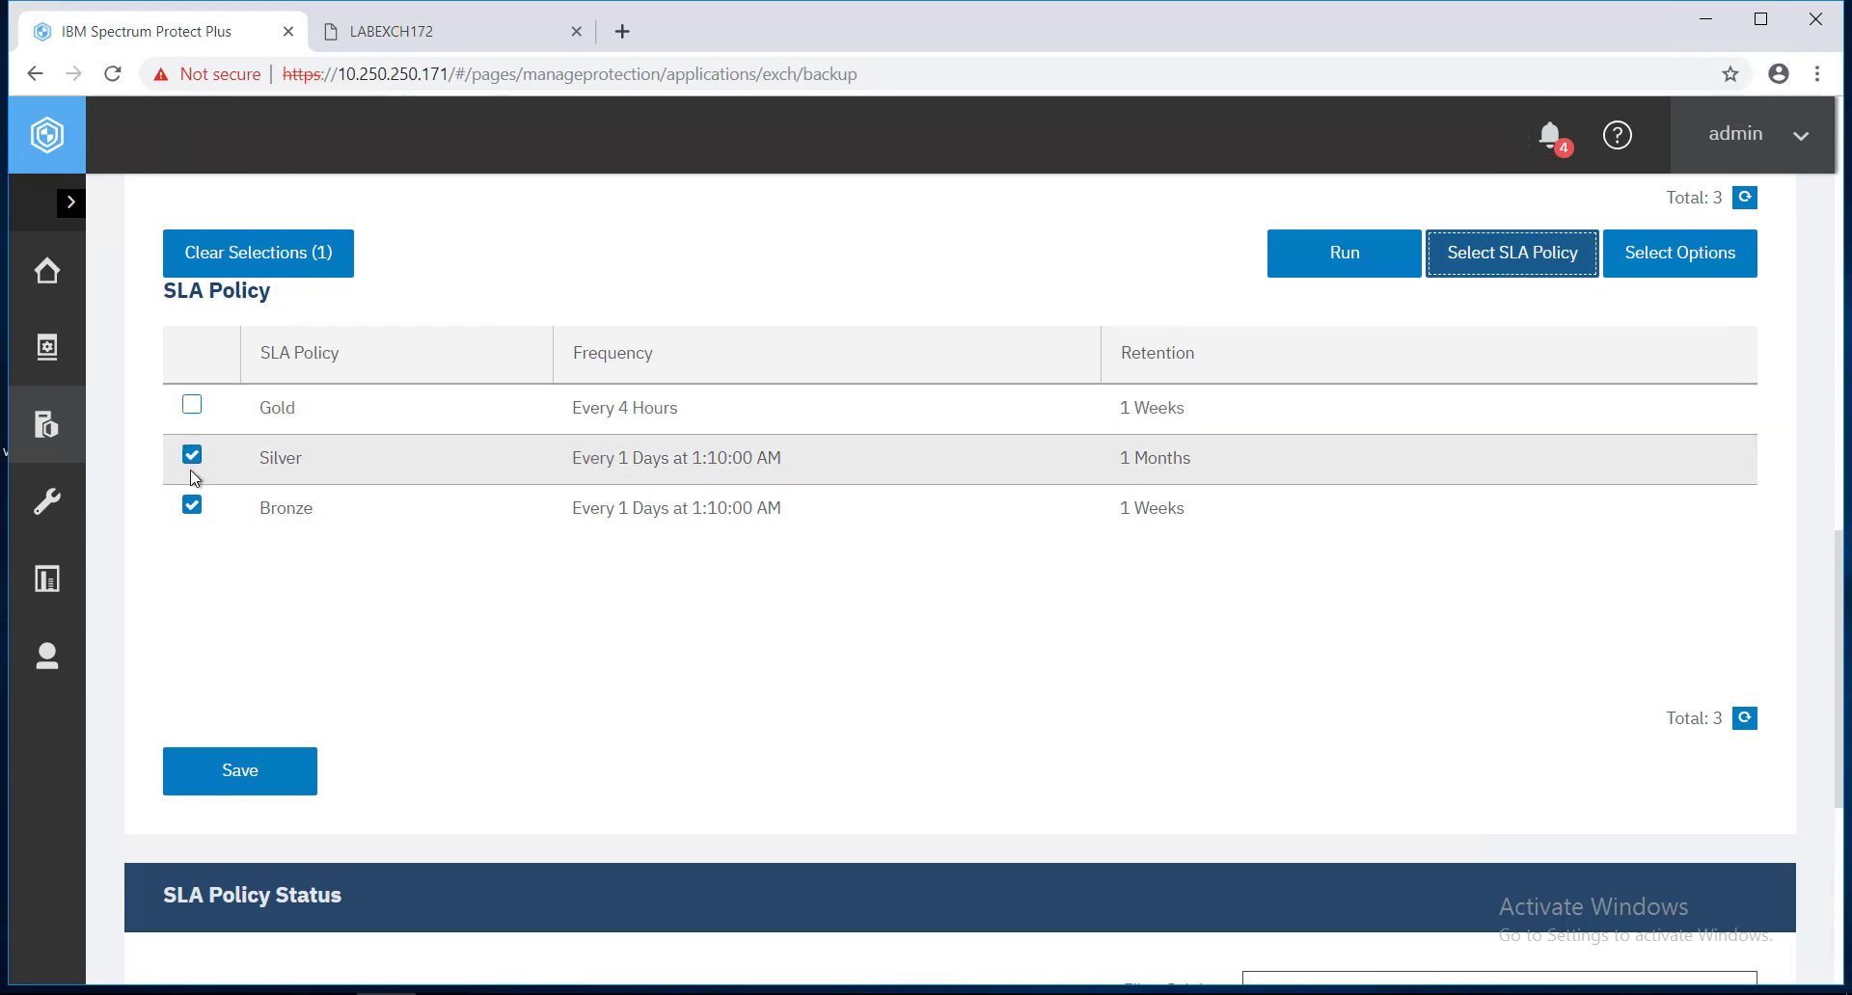
{"action": "left_click", "coordinate": [191, 406]}
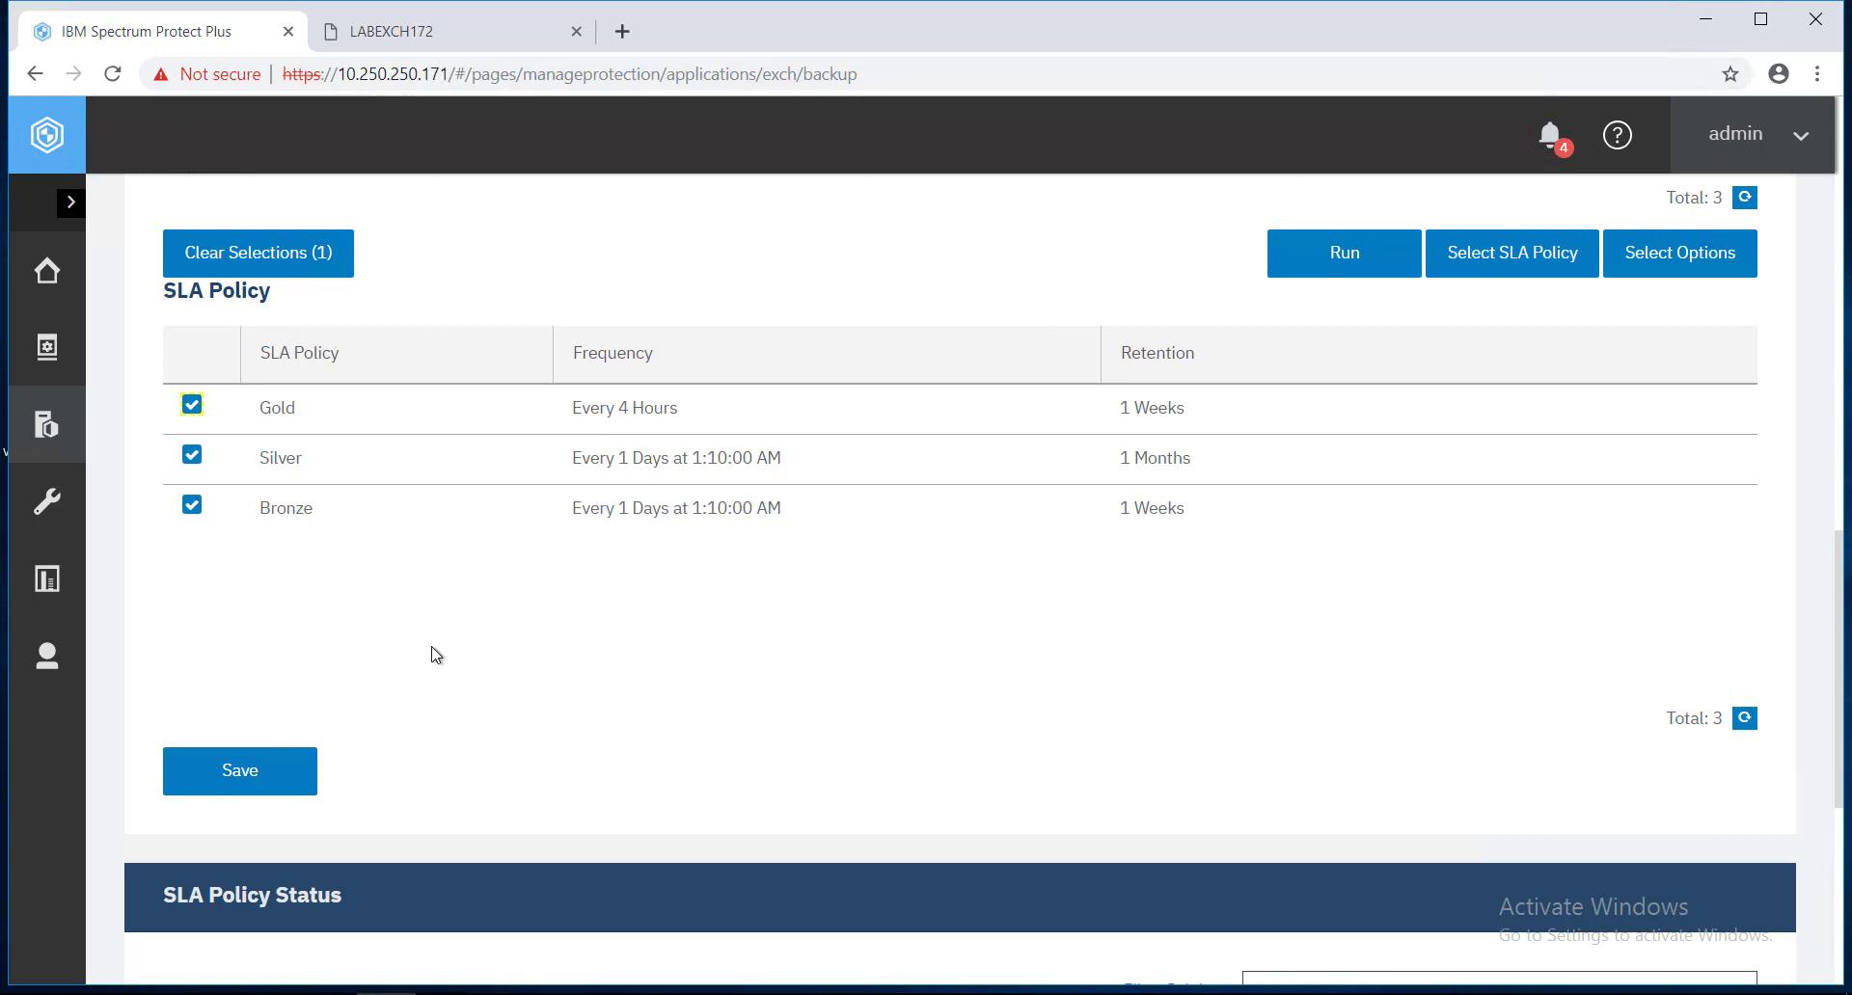
{"action": "scroll", "coordinate": [432, 648], "scroll_direction": "down", "scroll_amount": 3}
{"action": "scroll", "coordinate": [434, 654], "scroll_direction": "up", "scroll_amount": 3}
{"action": "scroll", "coordinate": [437, 653], "scroll_direction": "up", "scroll_amount": 3}
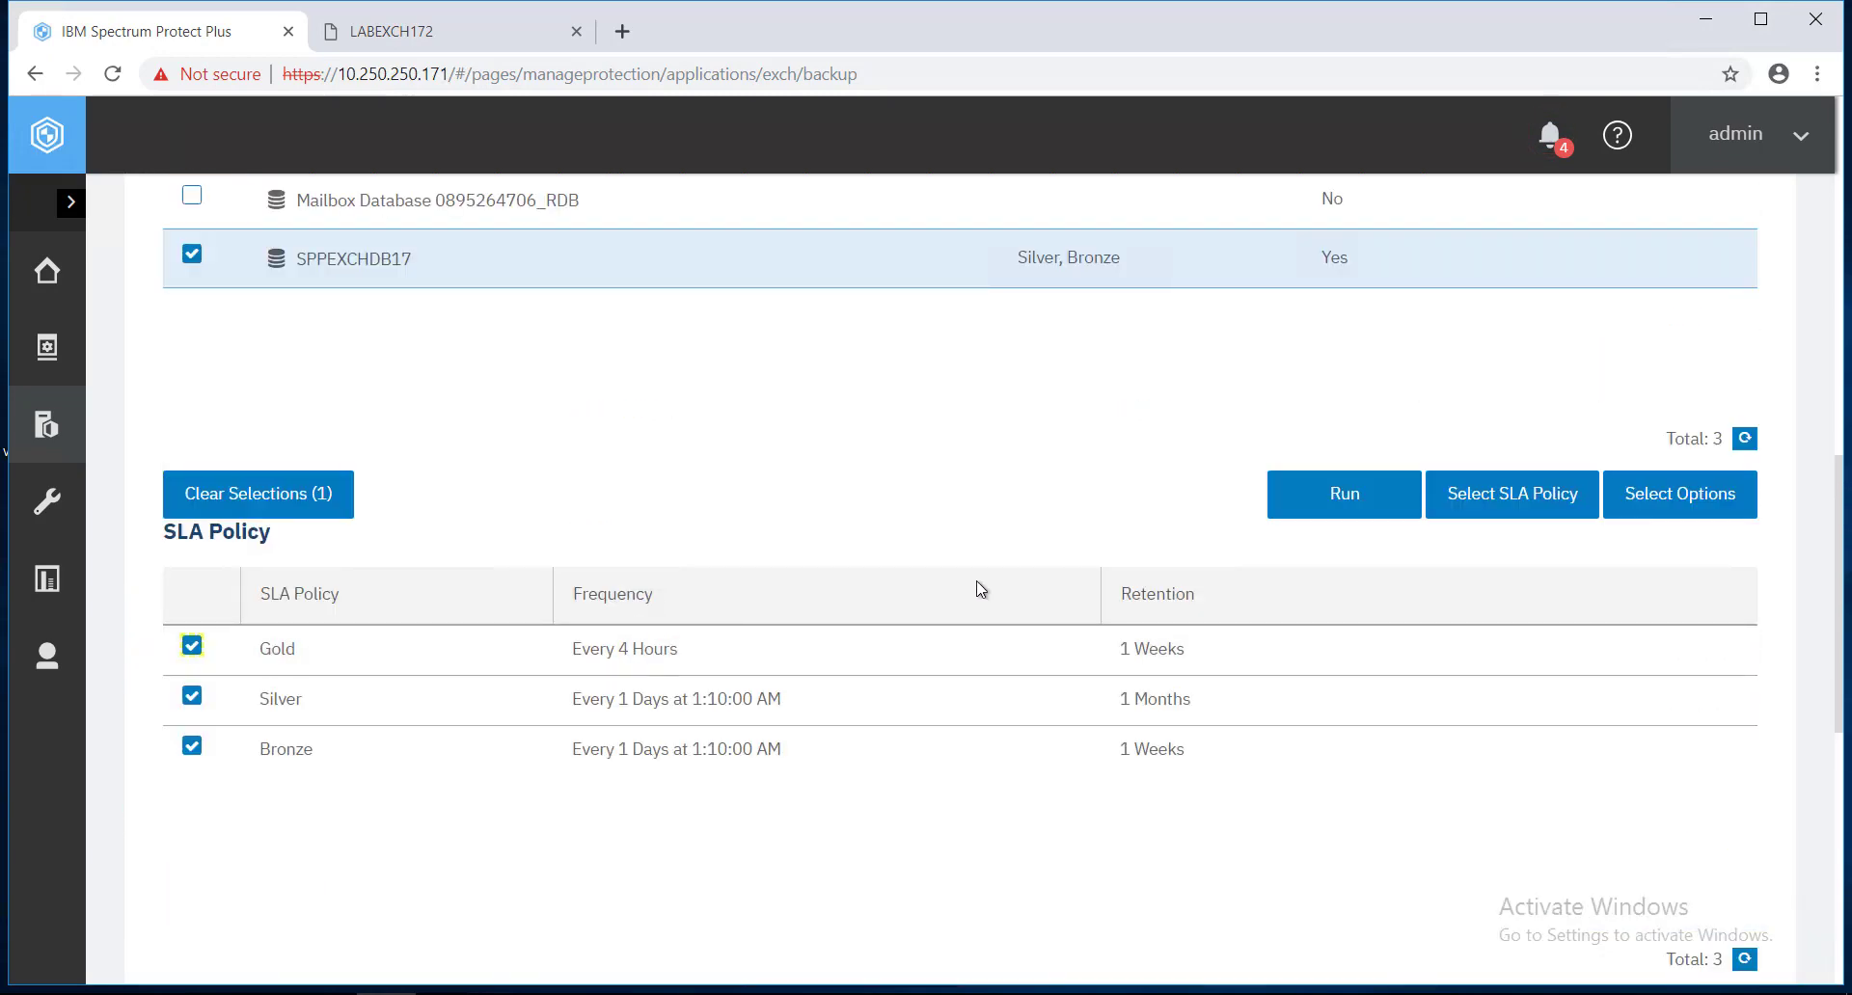
- Enable log backup every 30 minutes for SPPEXCHDB17 and change maximum parallel streams from 1 to 5
{"action": "left_click", "coordinate": [1649, 509]}
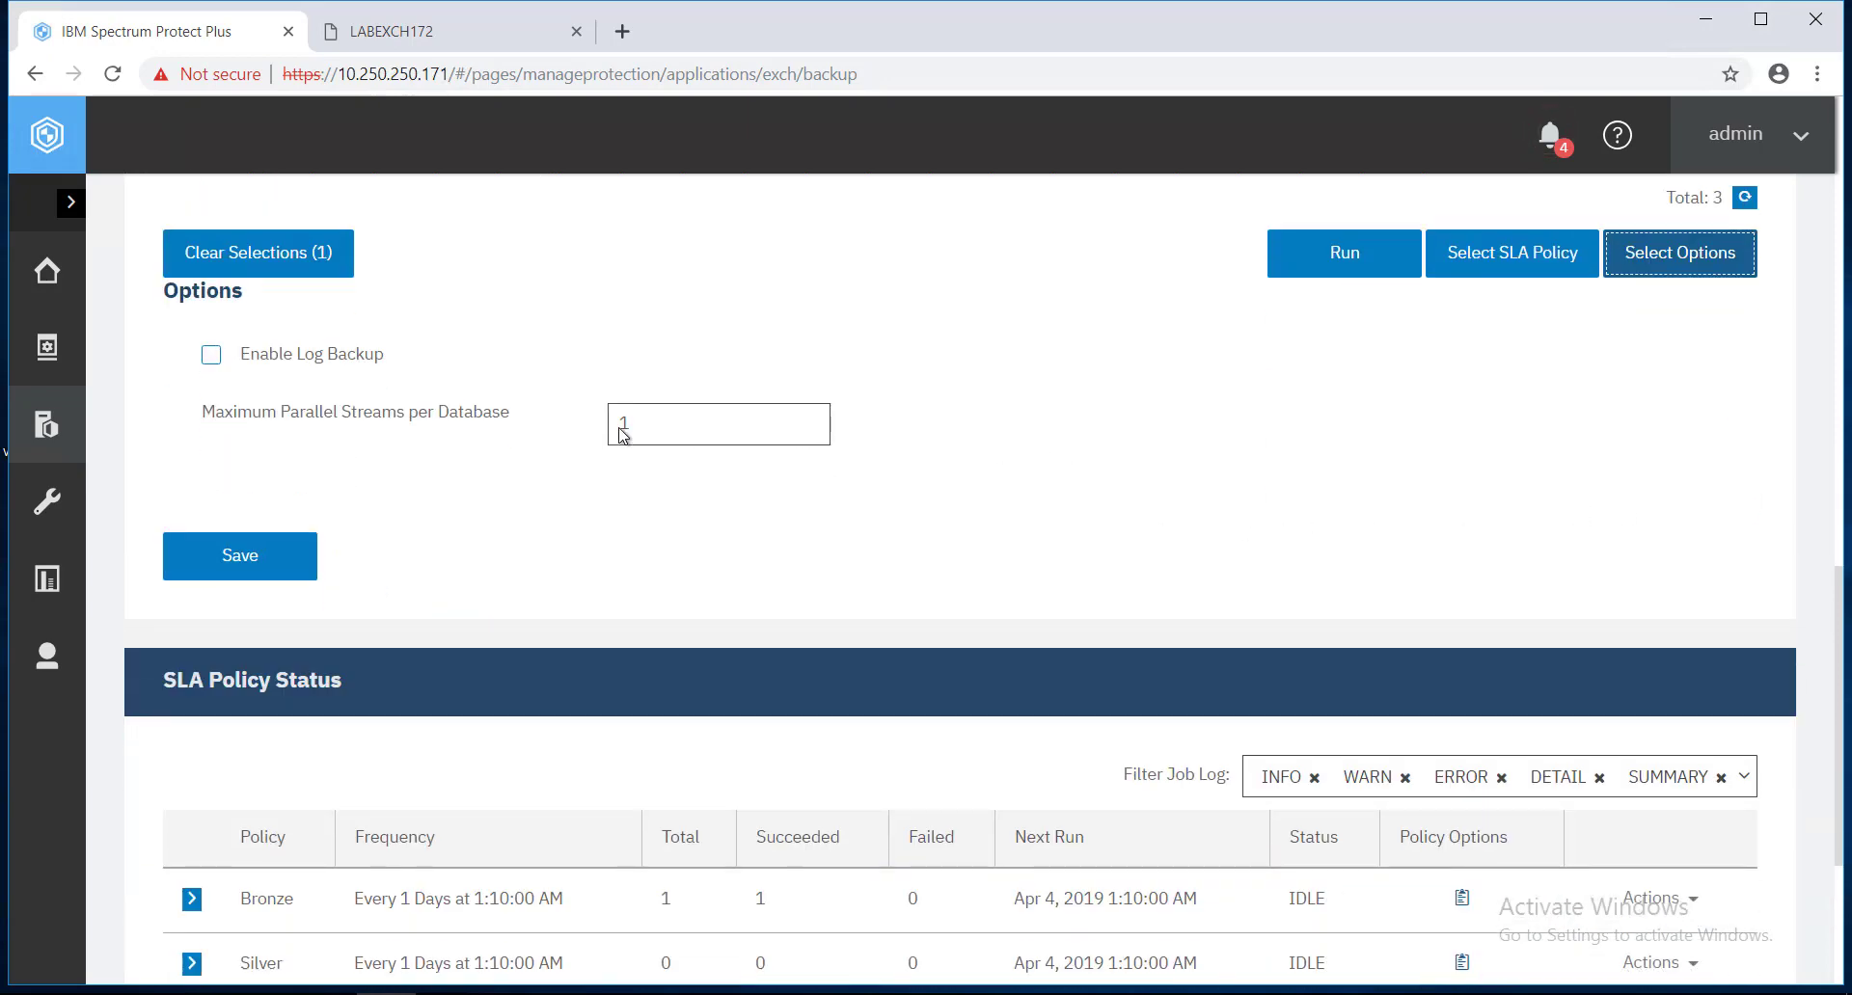
{"action": "left_click", "coordinate": [334, 370]}
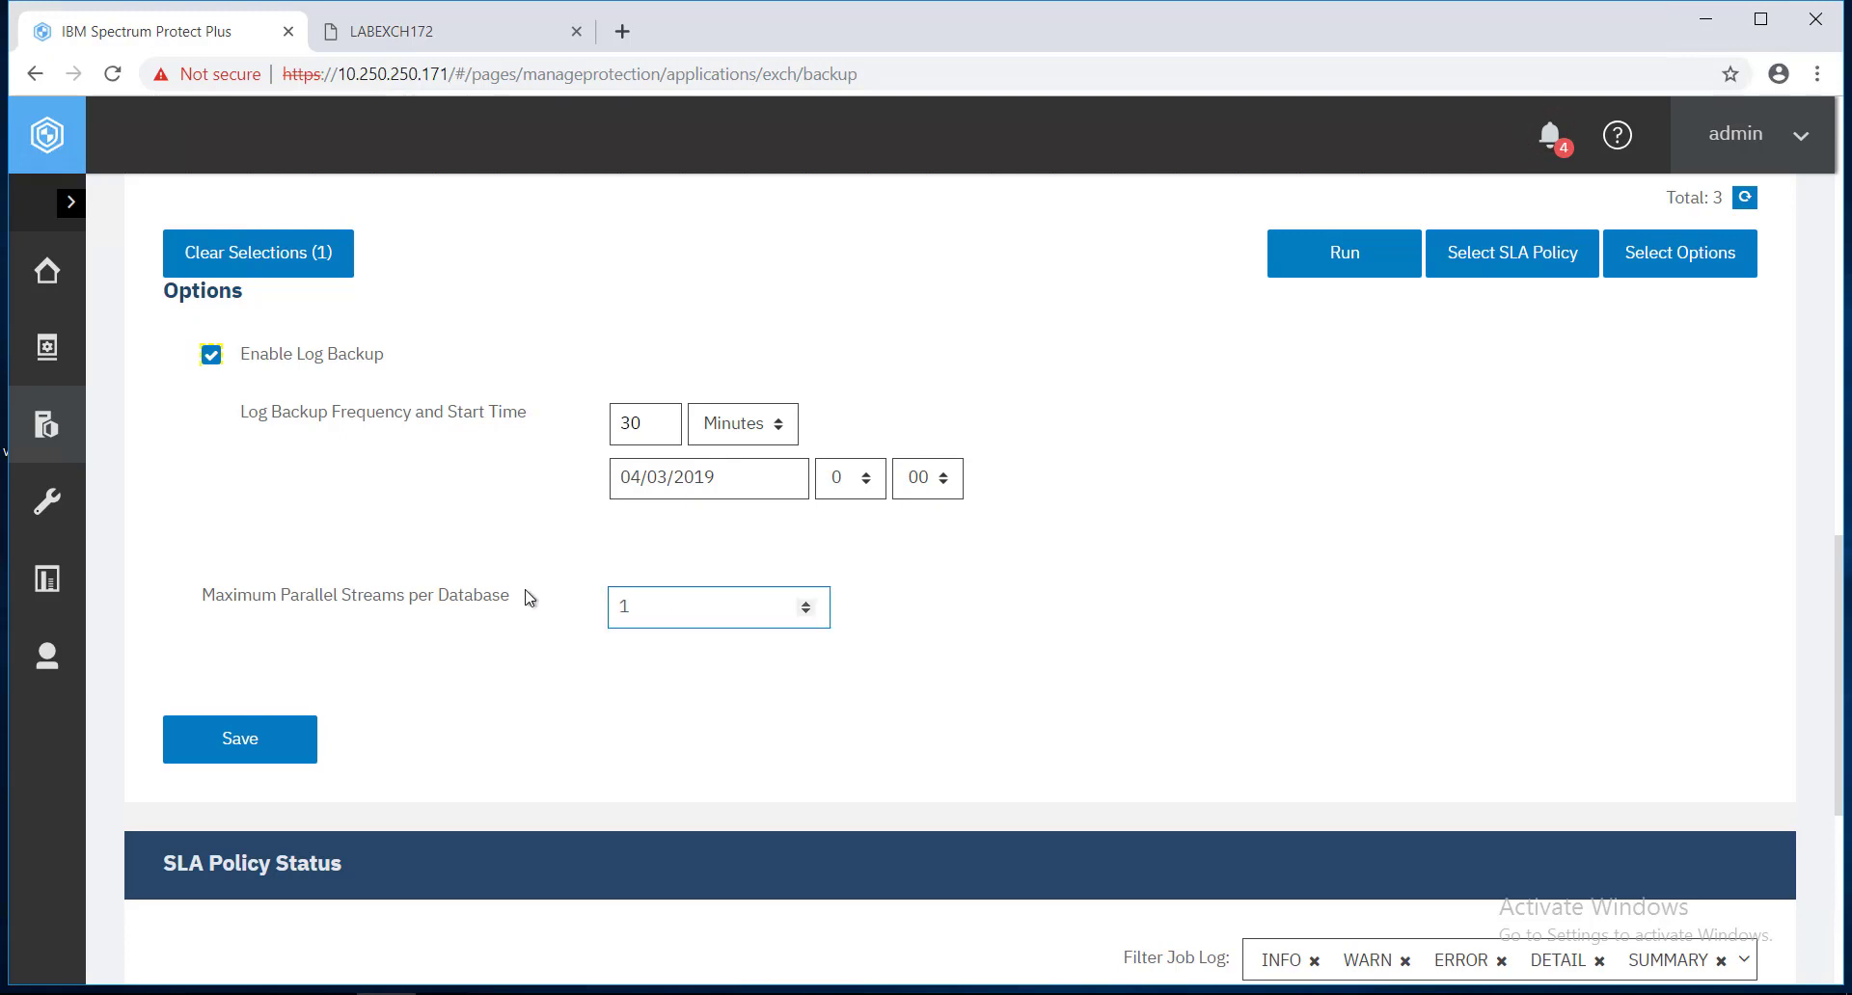
{"action": "left_click", "coordinate": [642, 613]}
{"action": "key", "text": "BackSpace"}
{"action": "type", "text": "5"}
{"action": "scroll", "coordinate": [992, 651], "scroll_direction": "down", "scroll_amount": 1}
{"action": "scroll", "coordinate": [454, 625], "scroll_direction": "down", "scroll_amount": 1}
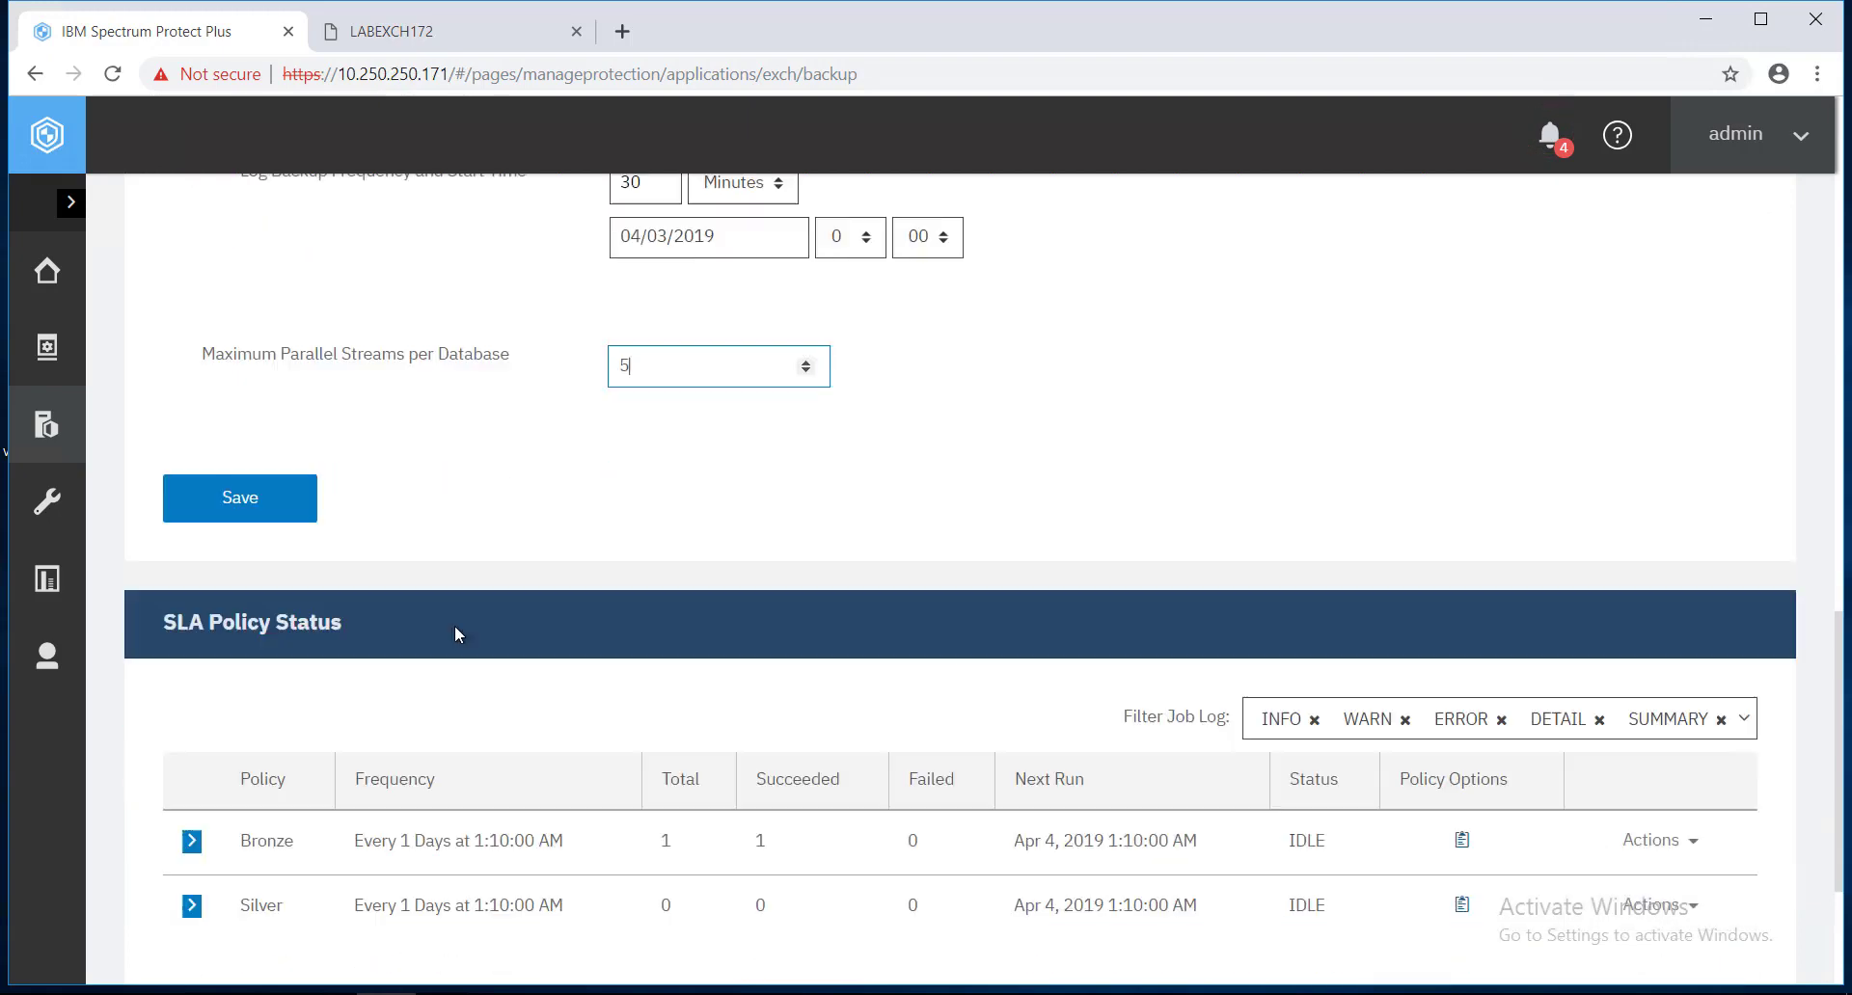
{"action": "scroll", "coordinate": [454, 625], "scroll_direction": "down", "scroll_amount": 2}
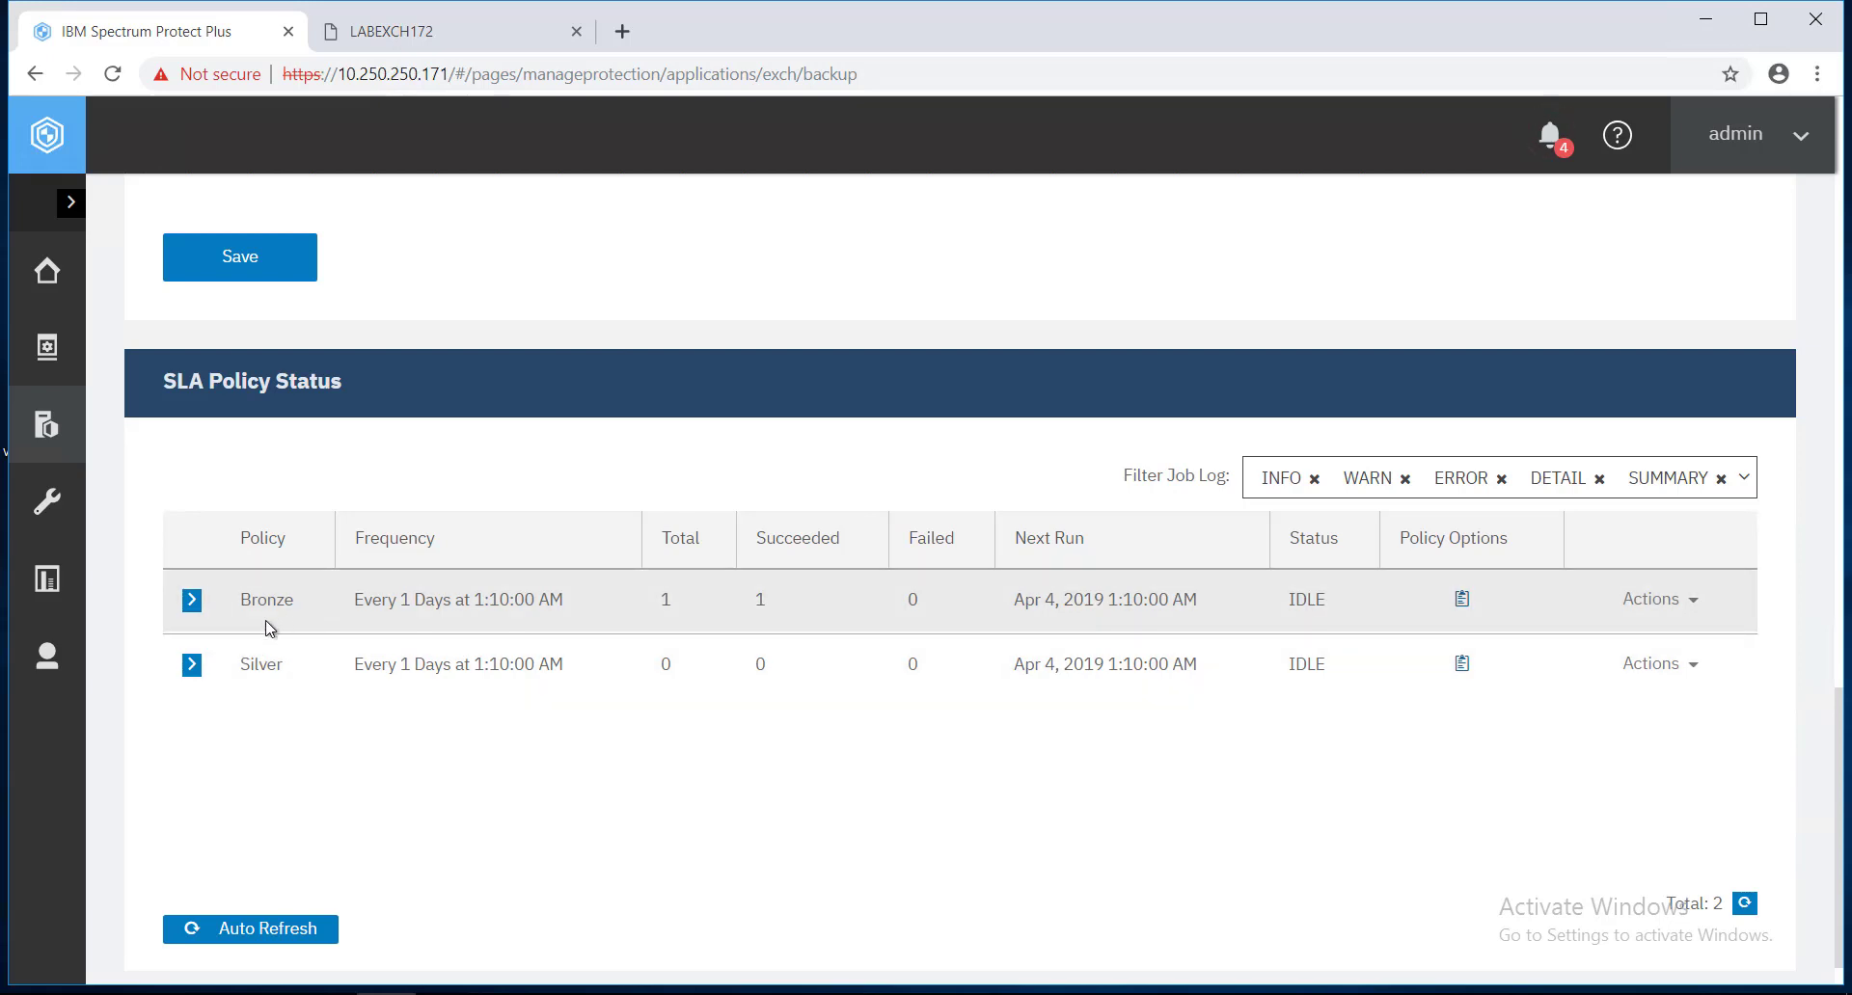
- Expand Bronze's job history and view the log of its Apr 3, 2019 9:50:12 AM backup
{"action": "left_click", "coordinate": [192, 601]}
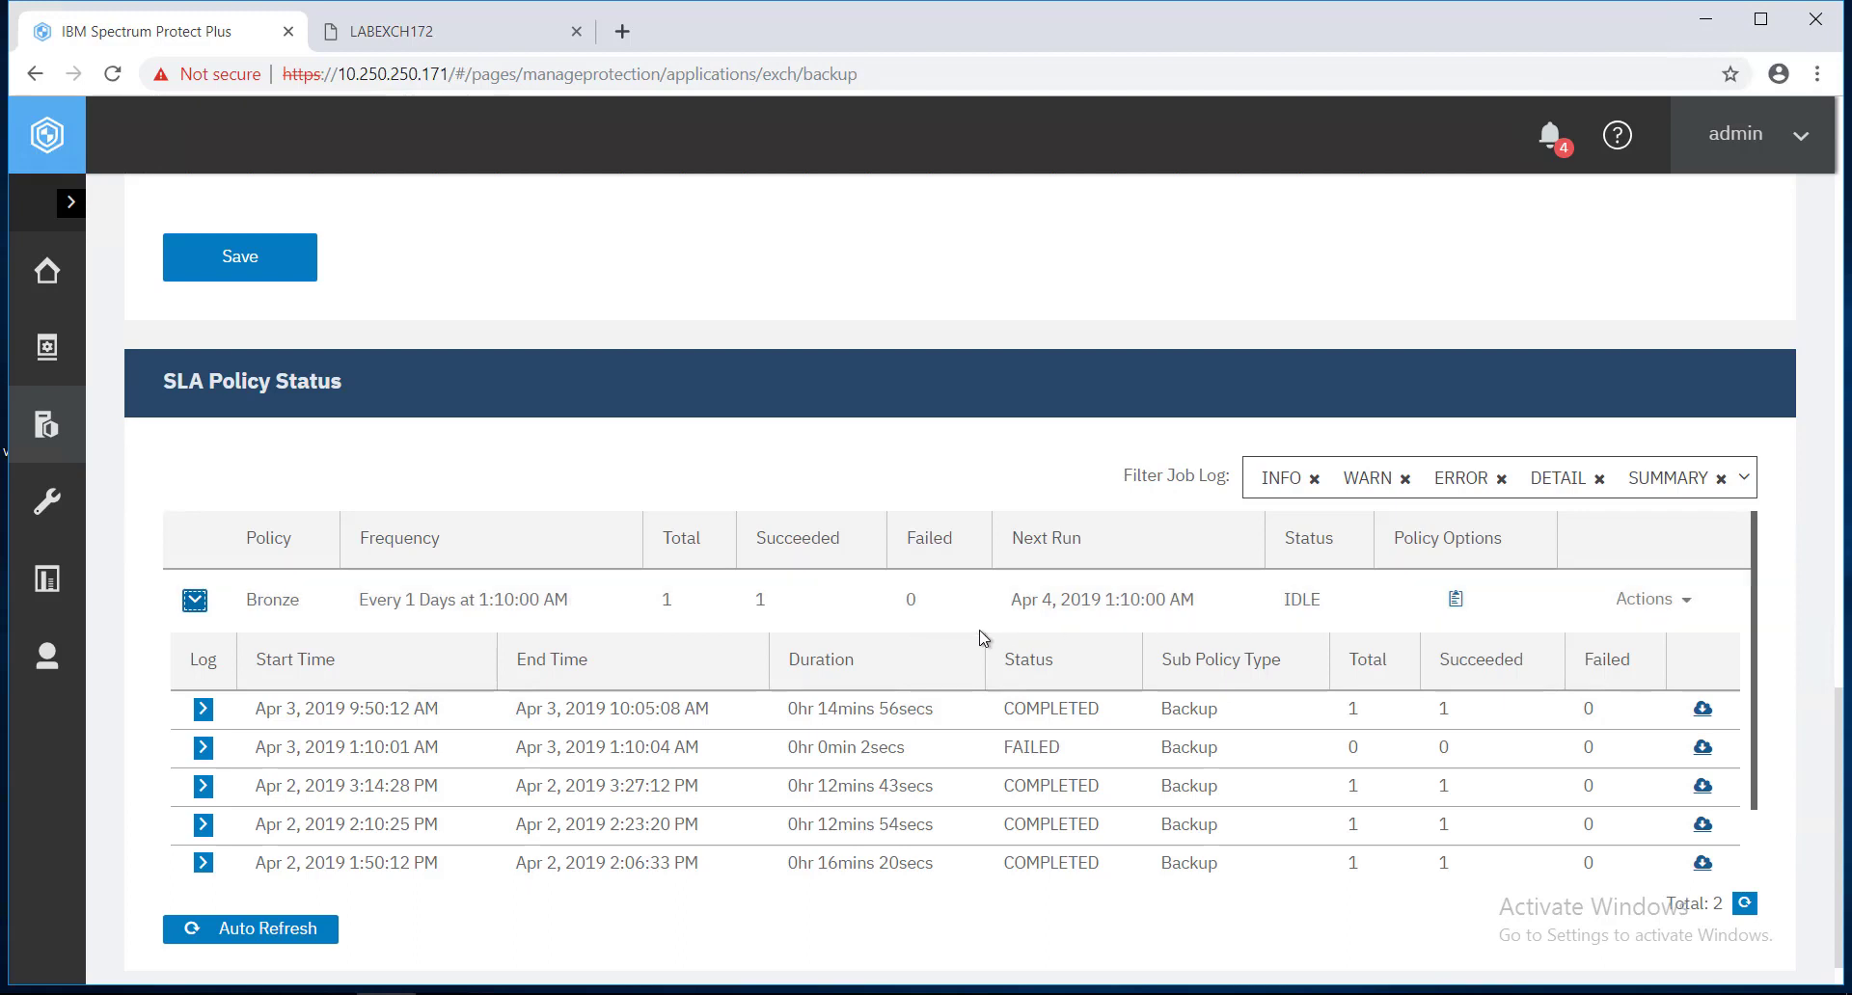
{"action": "left_click", "coordinate": [204, 710]}
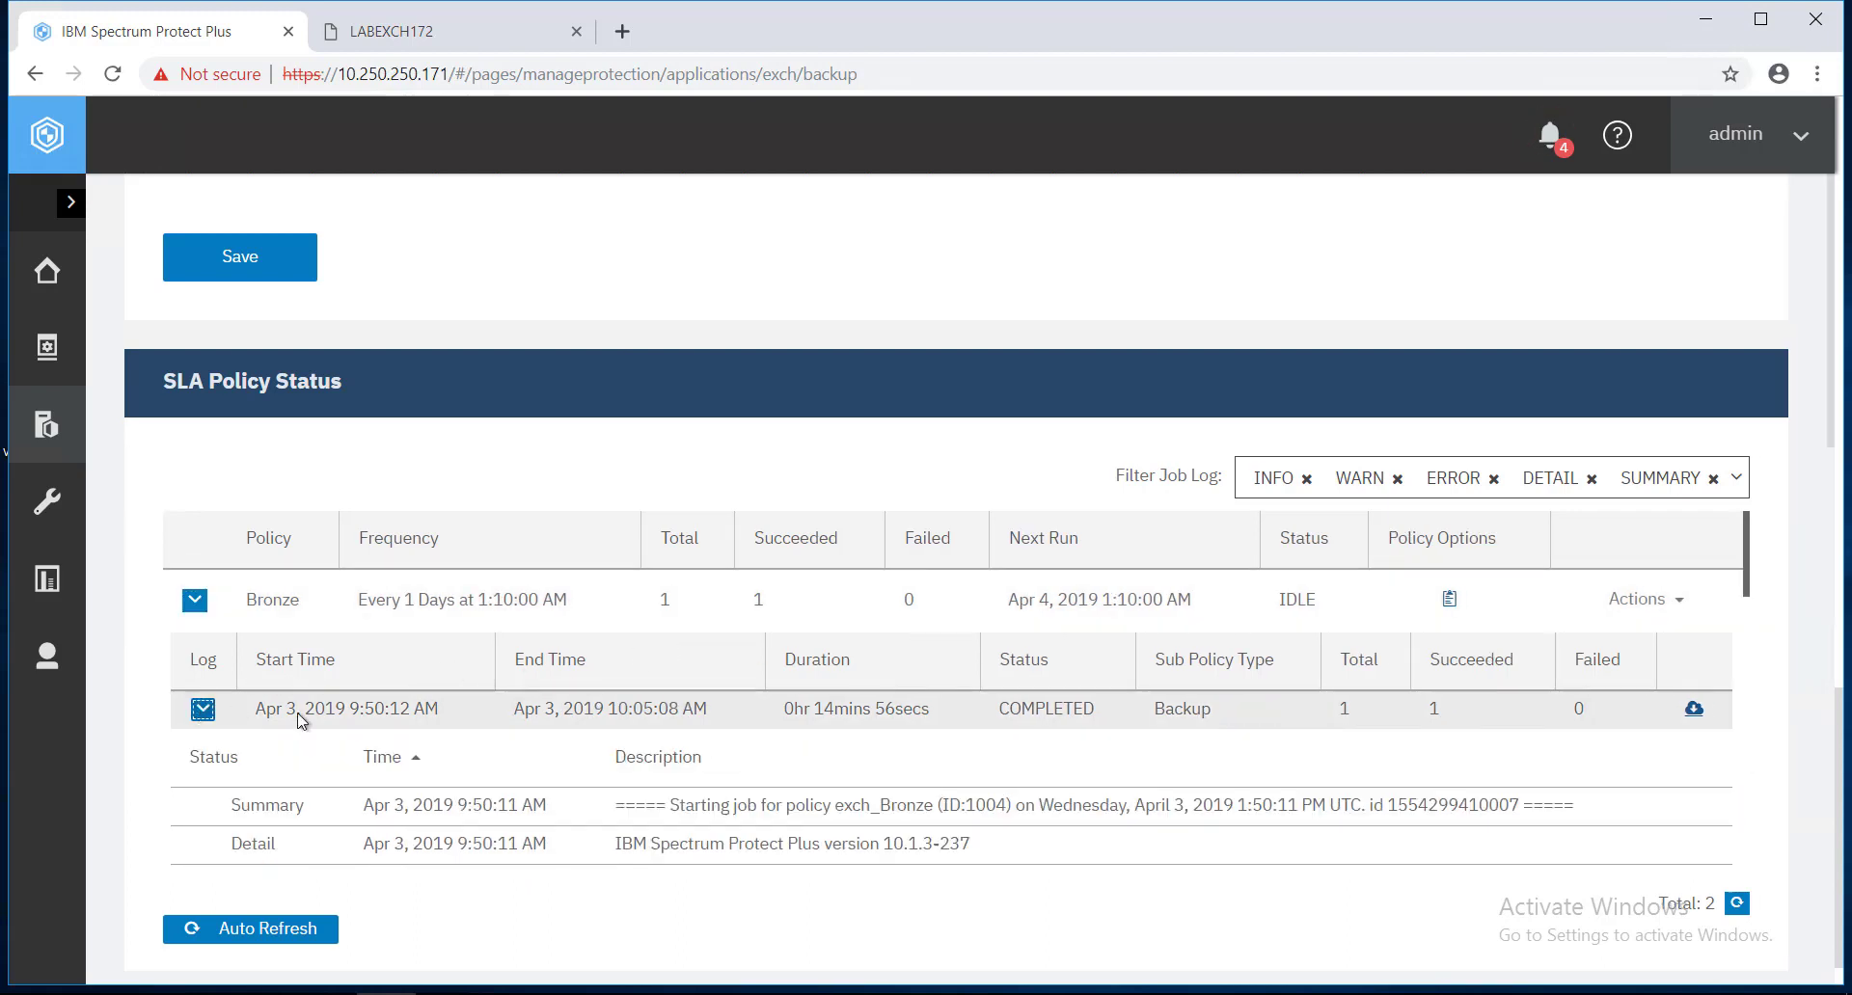
{"action": "scroll", "coordinate": [572, 748], "scroll_direction": "down", "scroll_amount": 1}
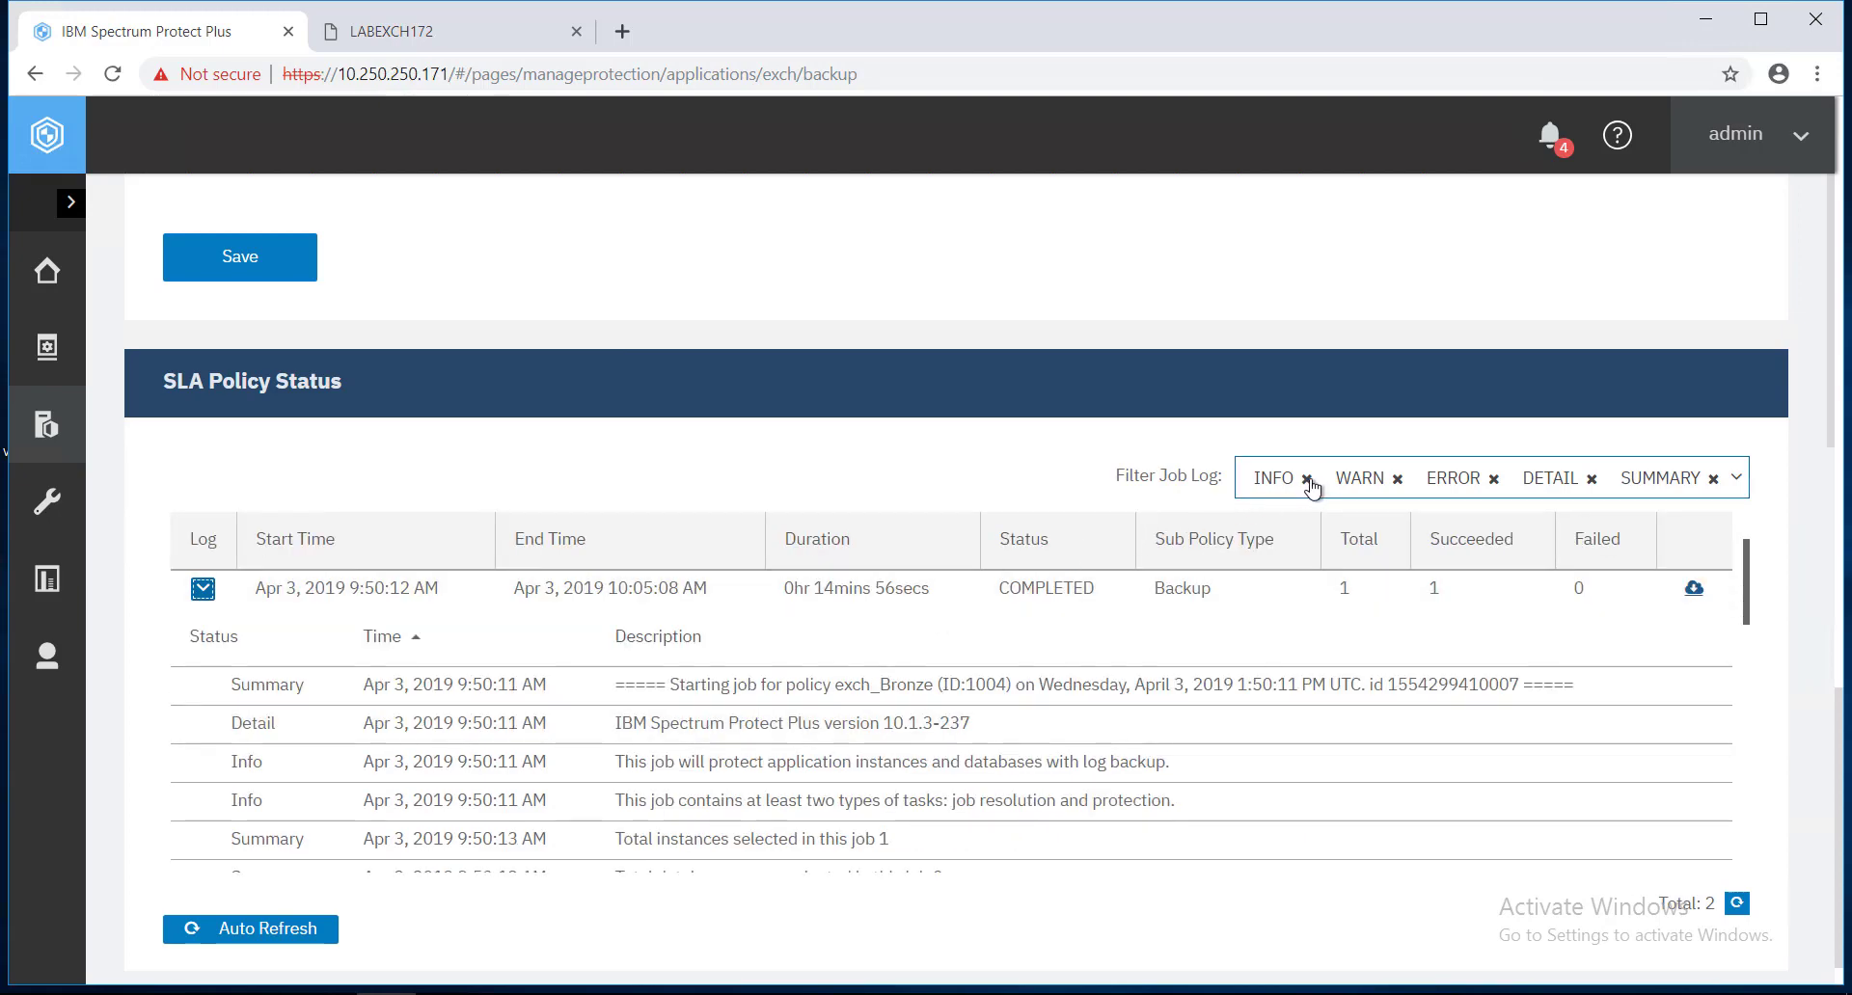
{"action": "scroll", "coordinate": [1392, 662], "scroll_direction": "up", "scroll_amount": 1}
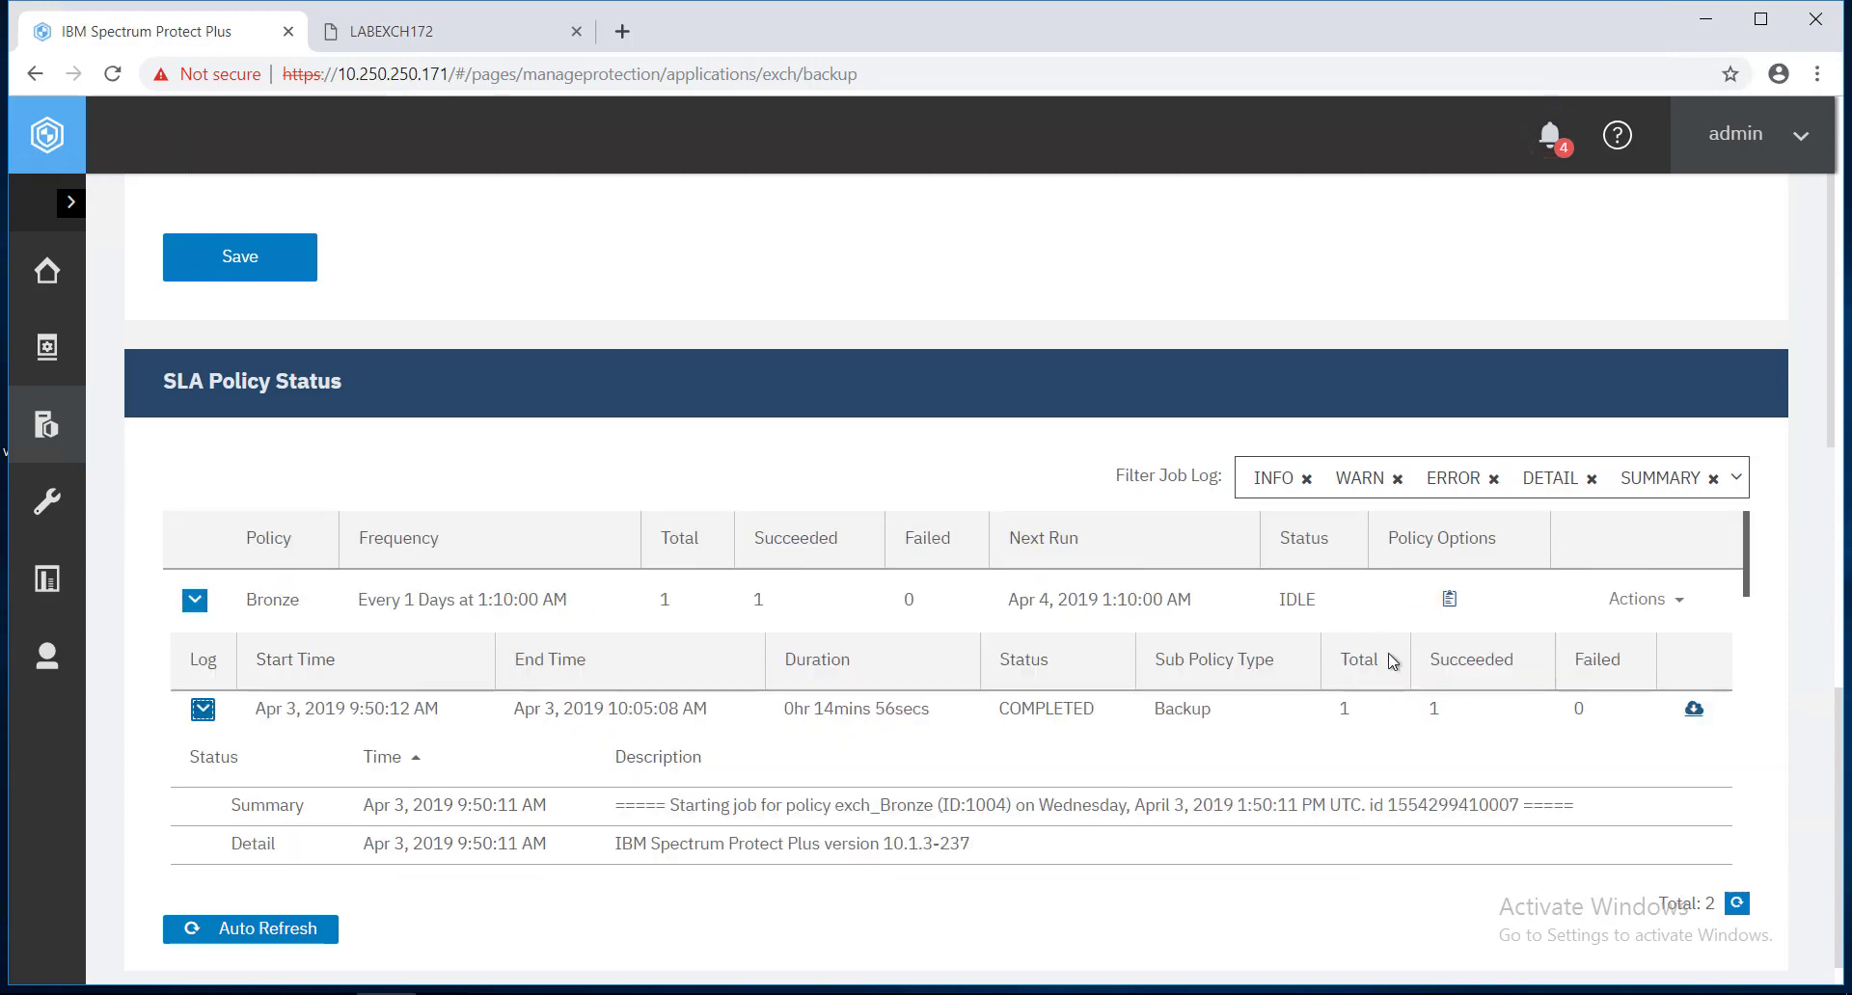
{"action": "left_click", "coordinate": [1640, 600]}
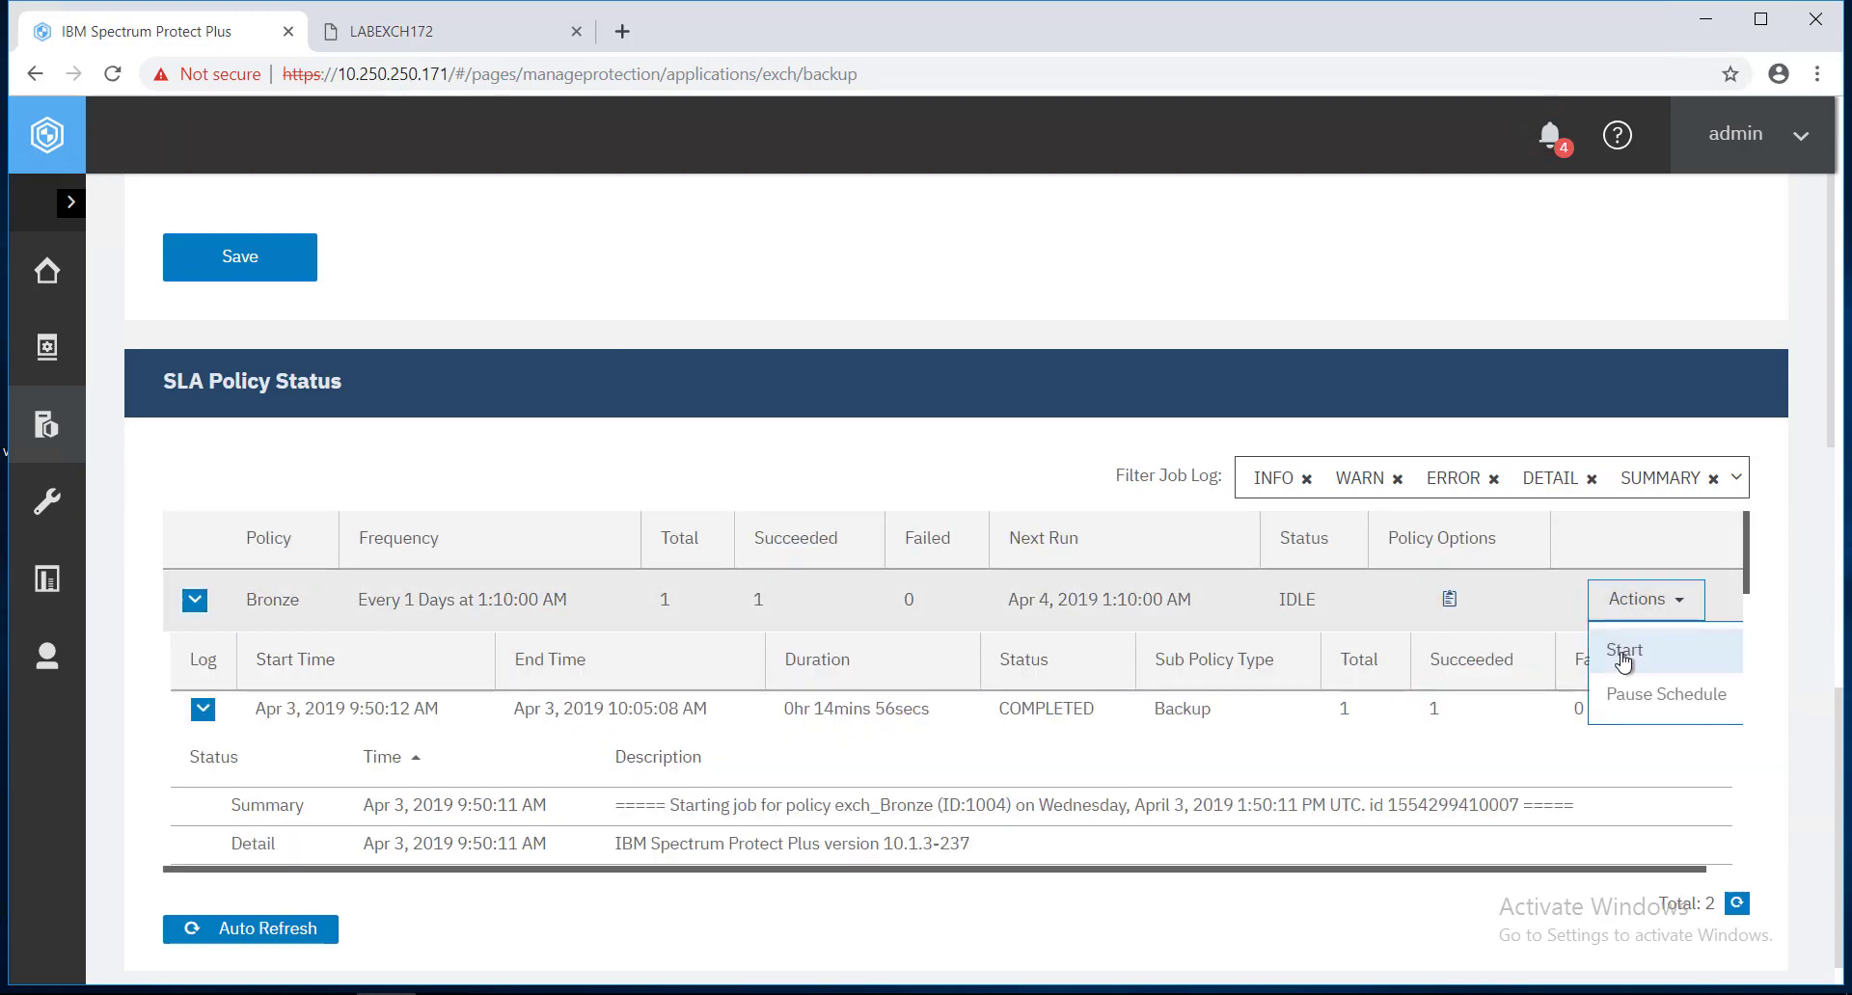
- Start the Bronze policy job from its Actions menu so it shows RUNNING
{"action": "left_click", "coordinate": [1623, 652]}
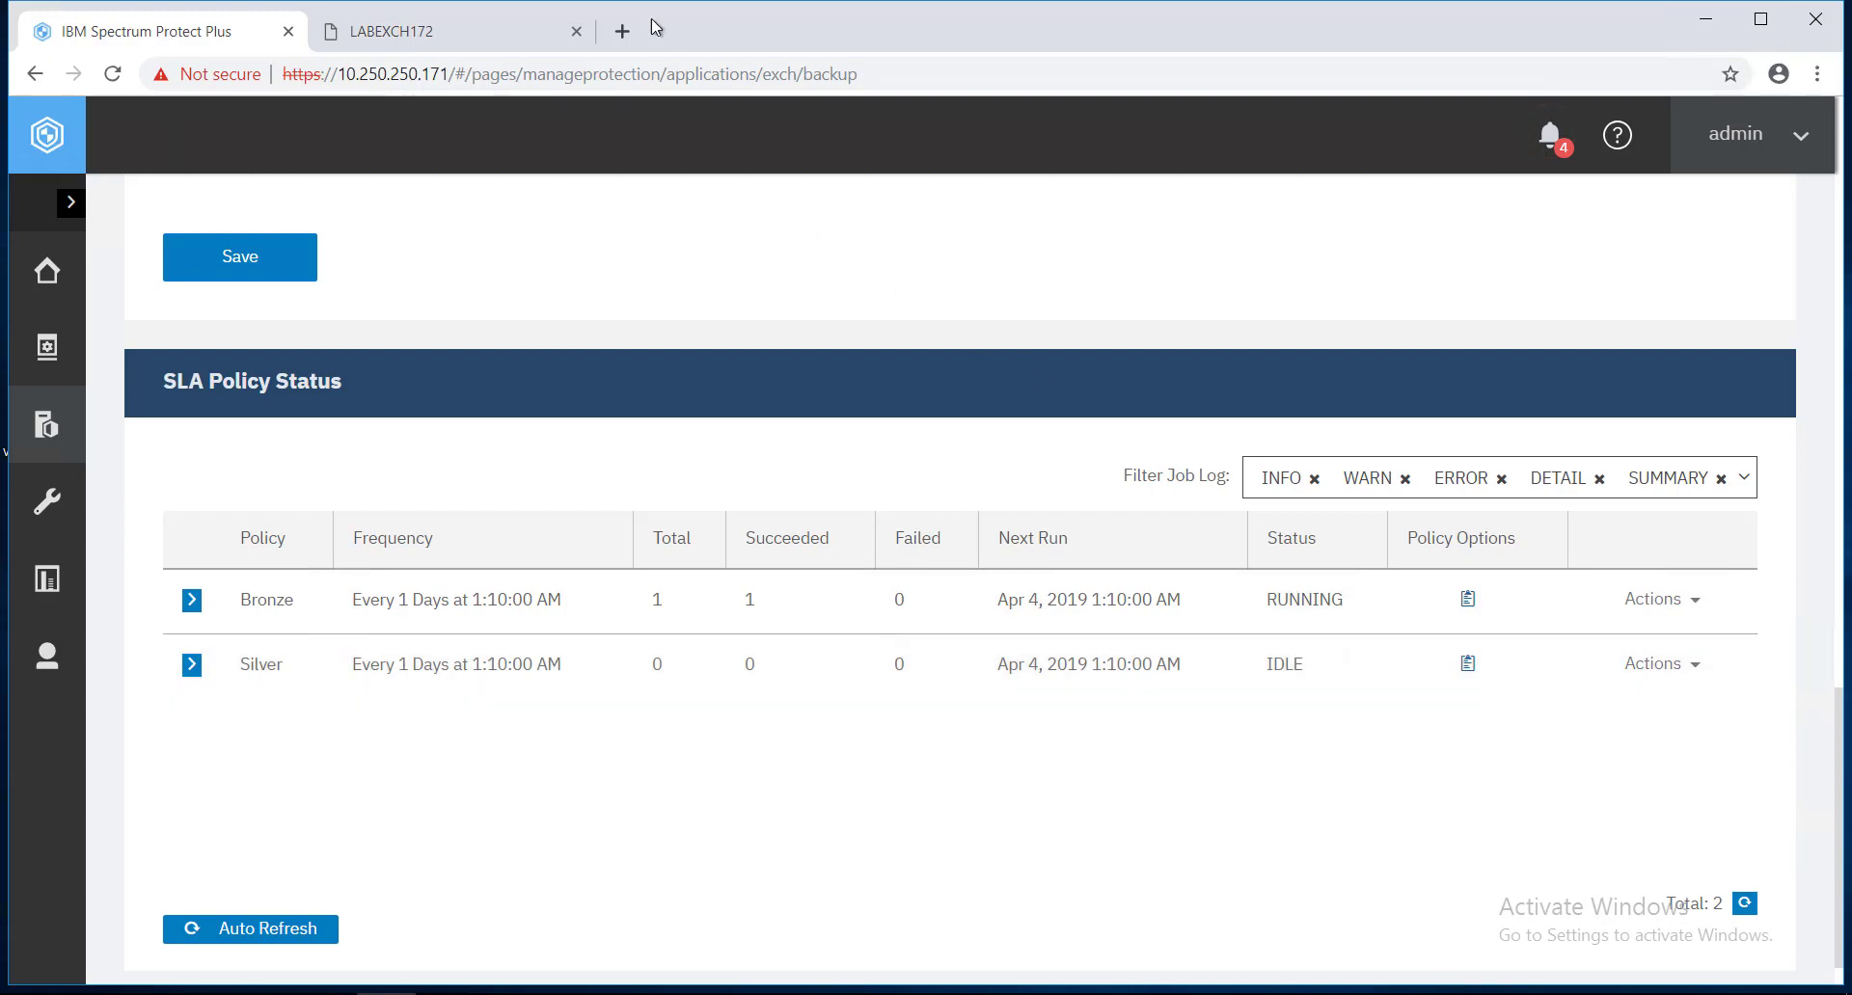
{"action": "mouse_move", "coordinate": [965, 2]}
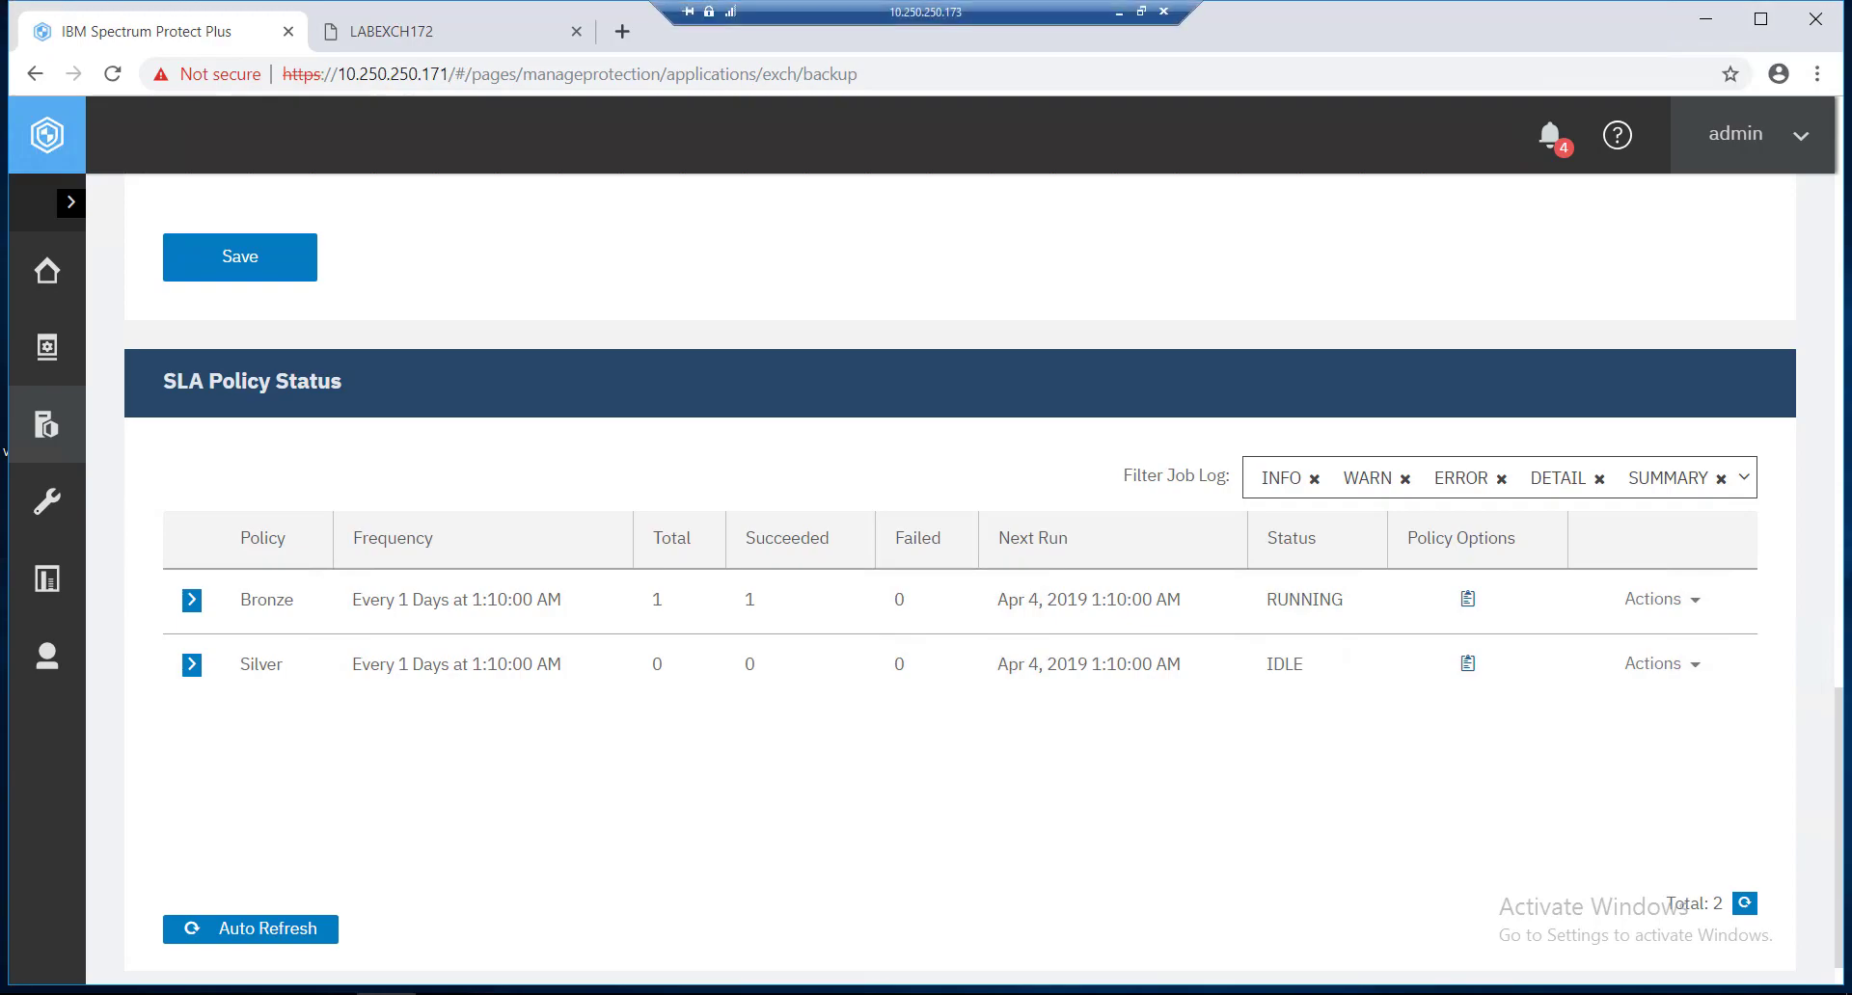